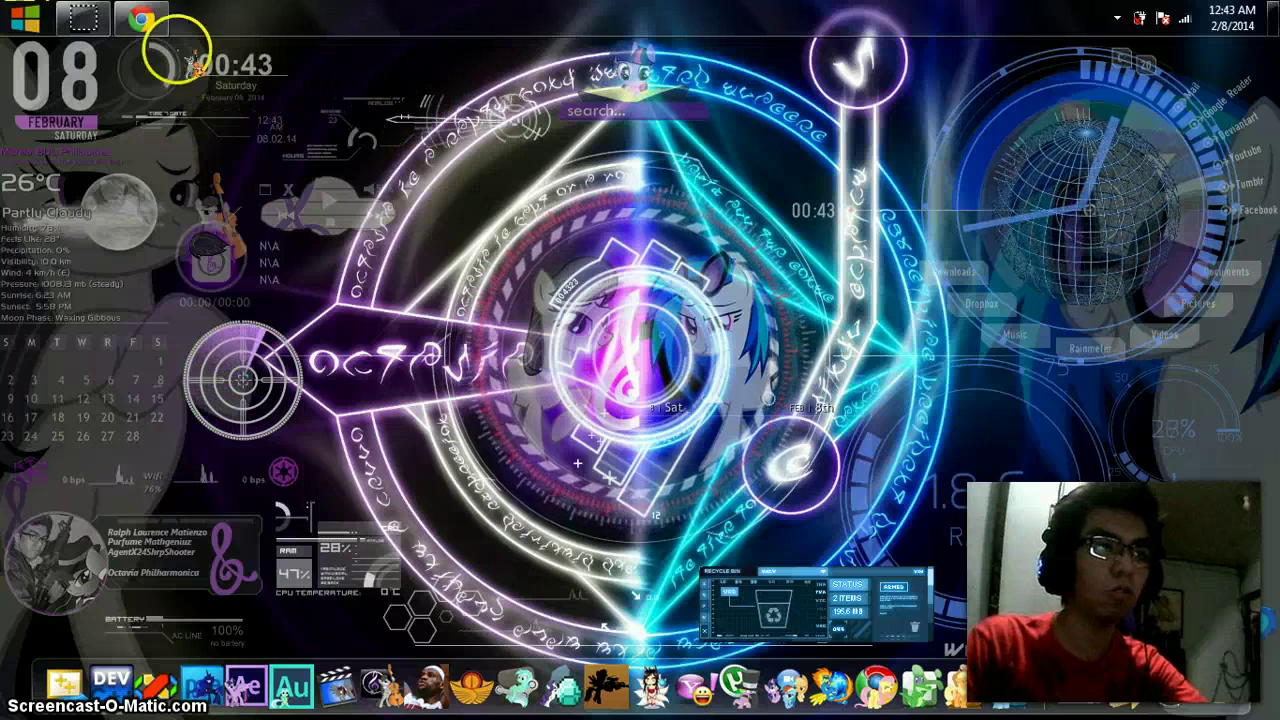
# Step: Open Chrome and disable the Dark Blue Galaxy Google and TwiCane Google Logo styles in Stylish
pyautogui.click(165, 20)
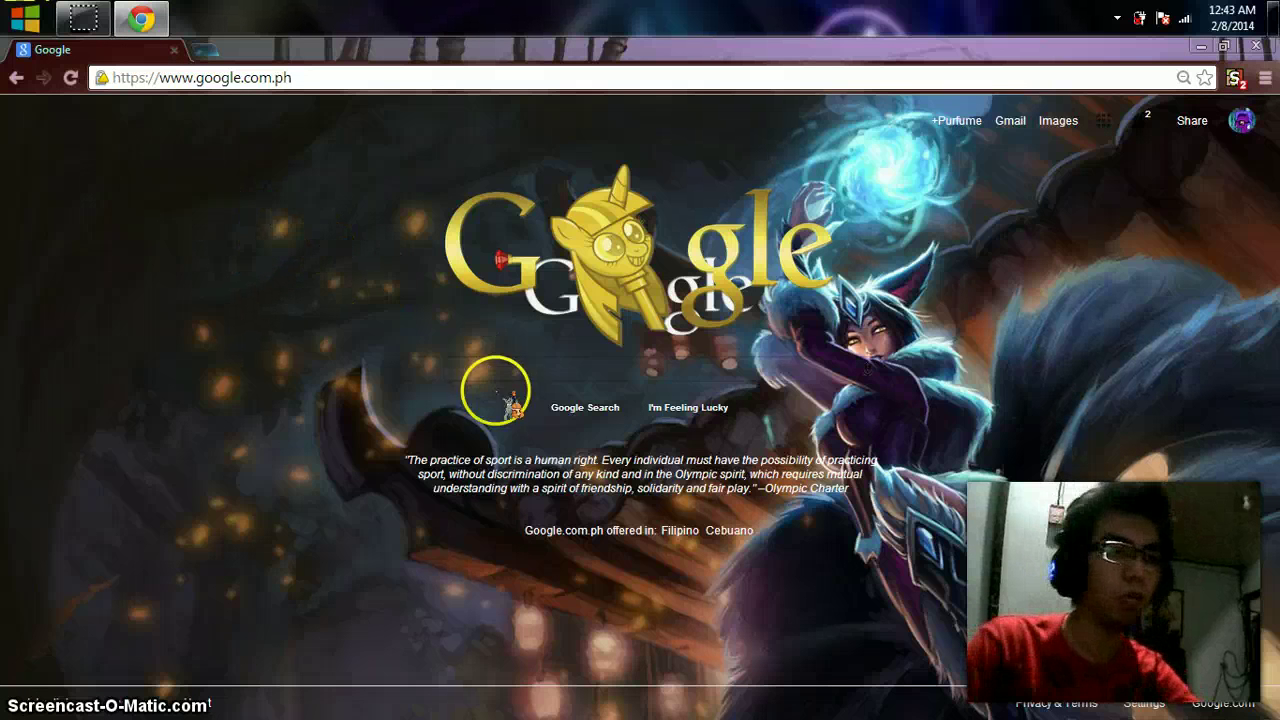
pyautogui.click(1234, 77)
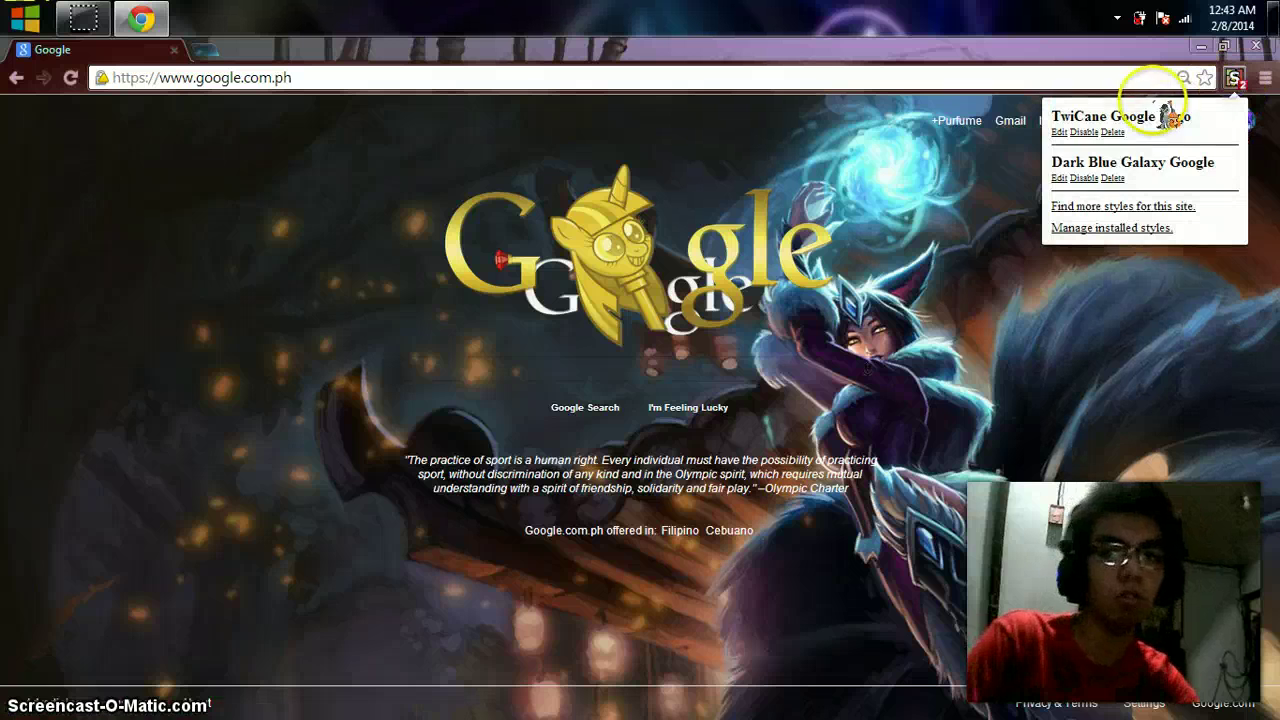
pyautogui.click(1084, 178)
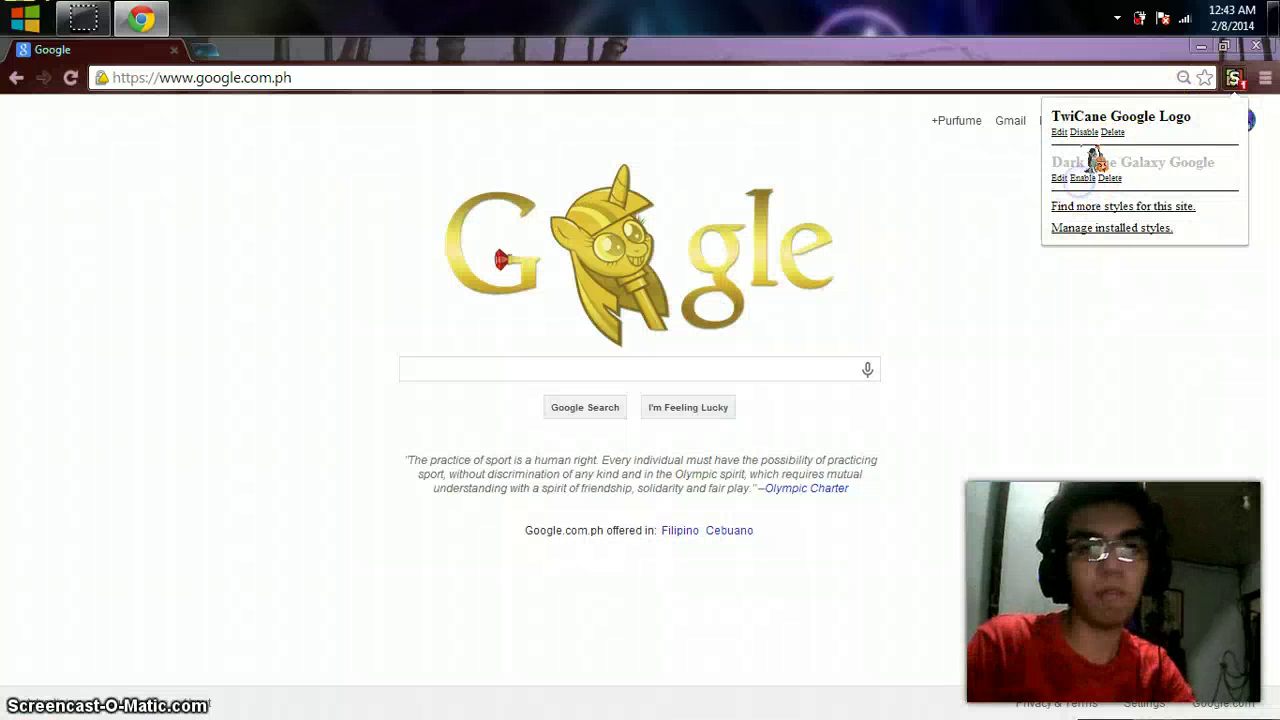
pyautogui.click(1082, 132)
pyautogui.click(236, 210)
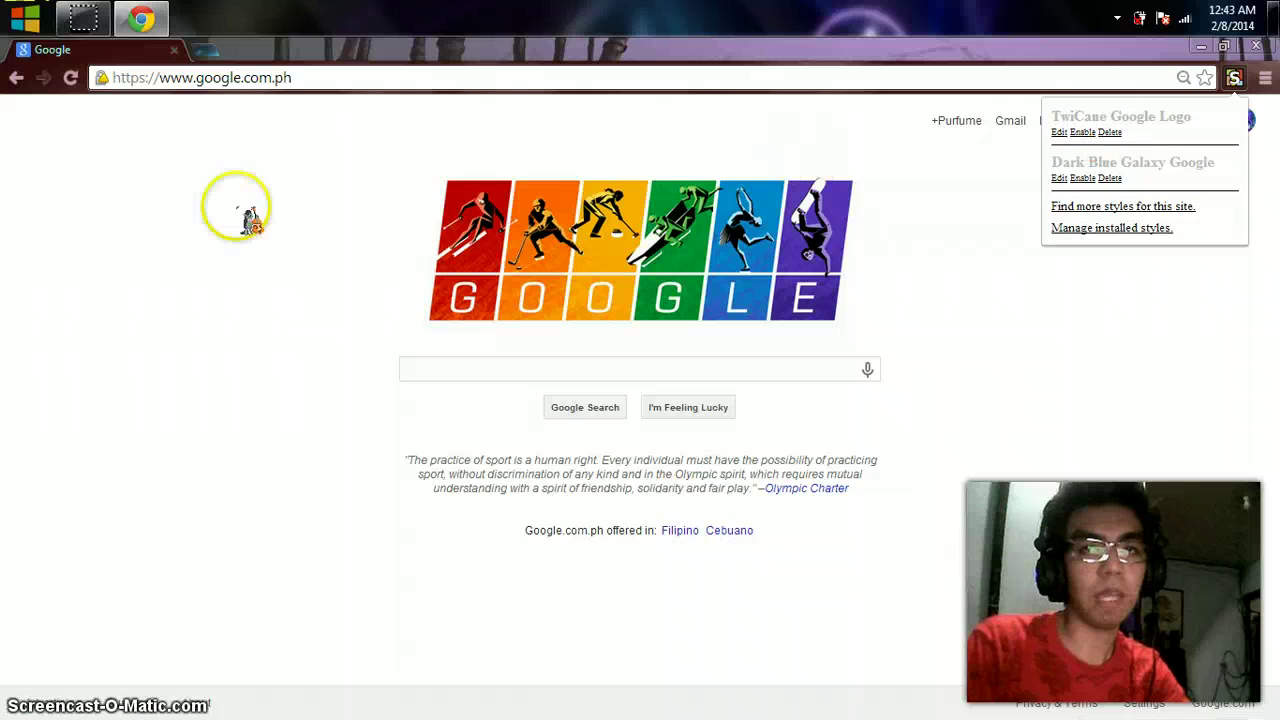
# Step: Search Google for "google skins or themes"
pyautogui.click(505, 380)
pyautogui.click(477, 370)
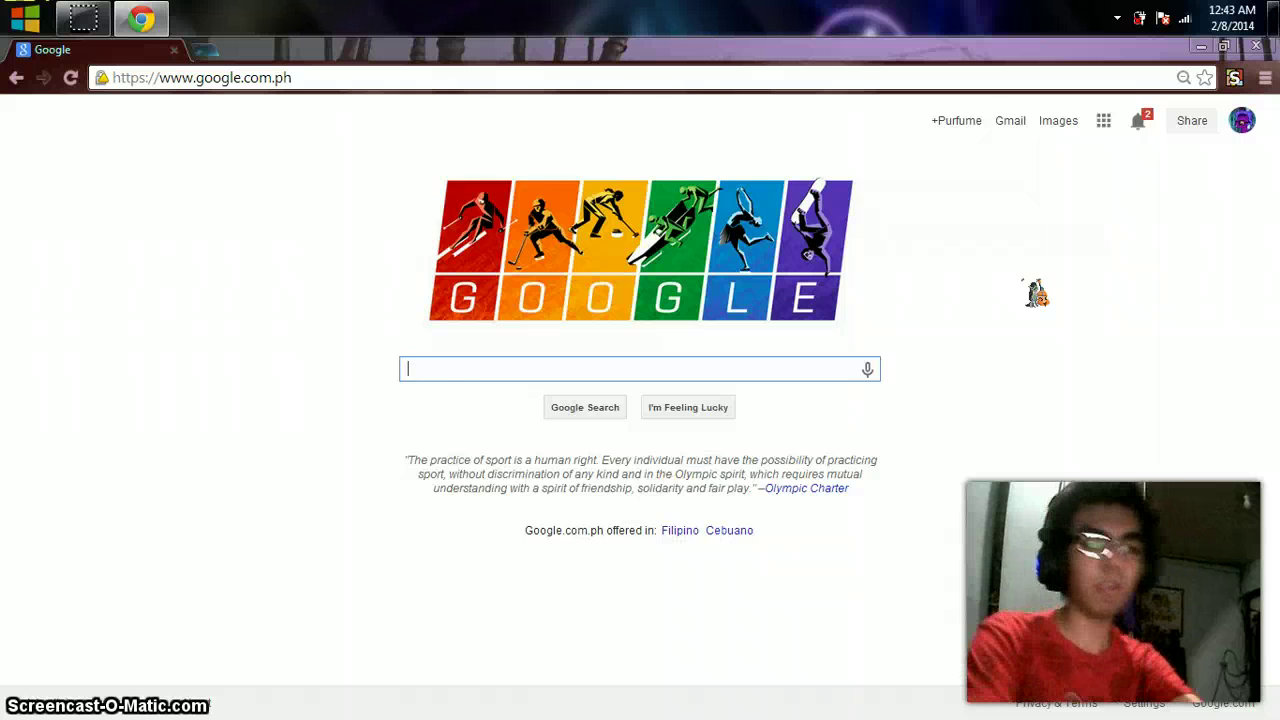
pyautogui.write('g')
pyautogui.press('BackSpace')
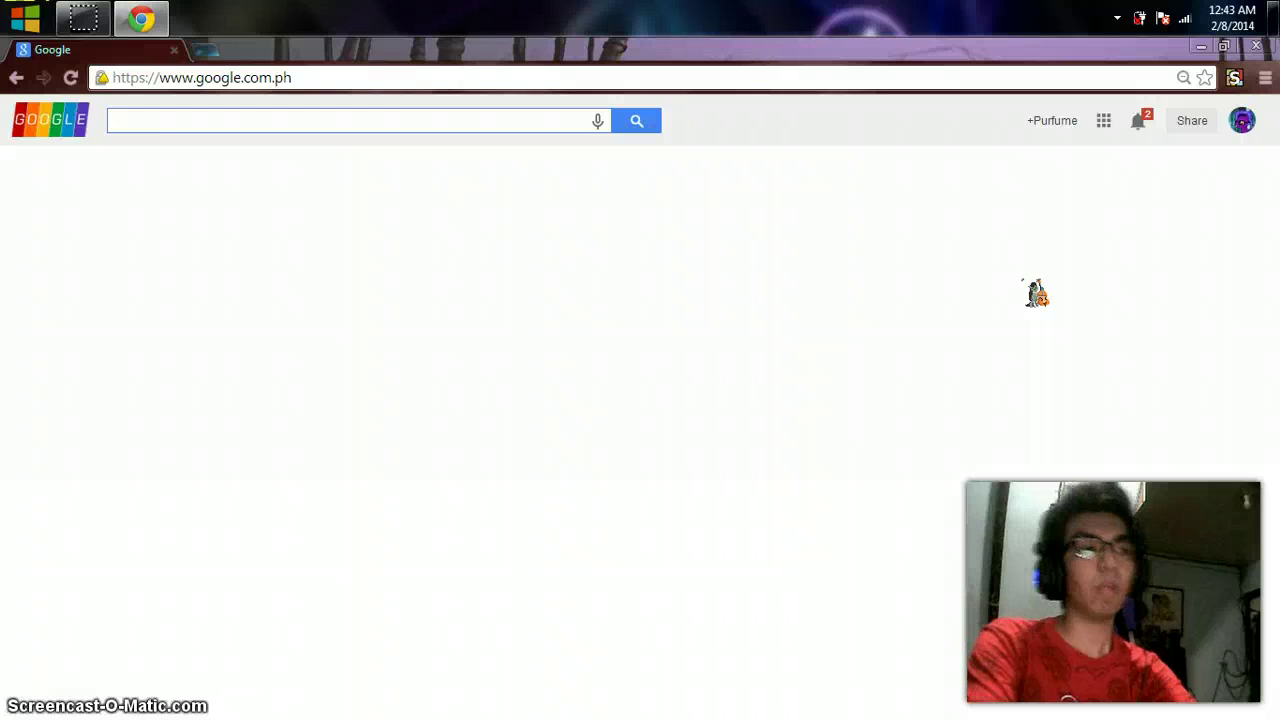
pyautogui.write('google skins ')
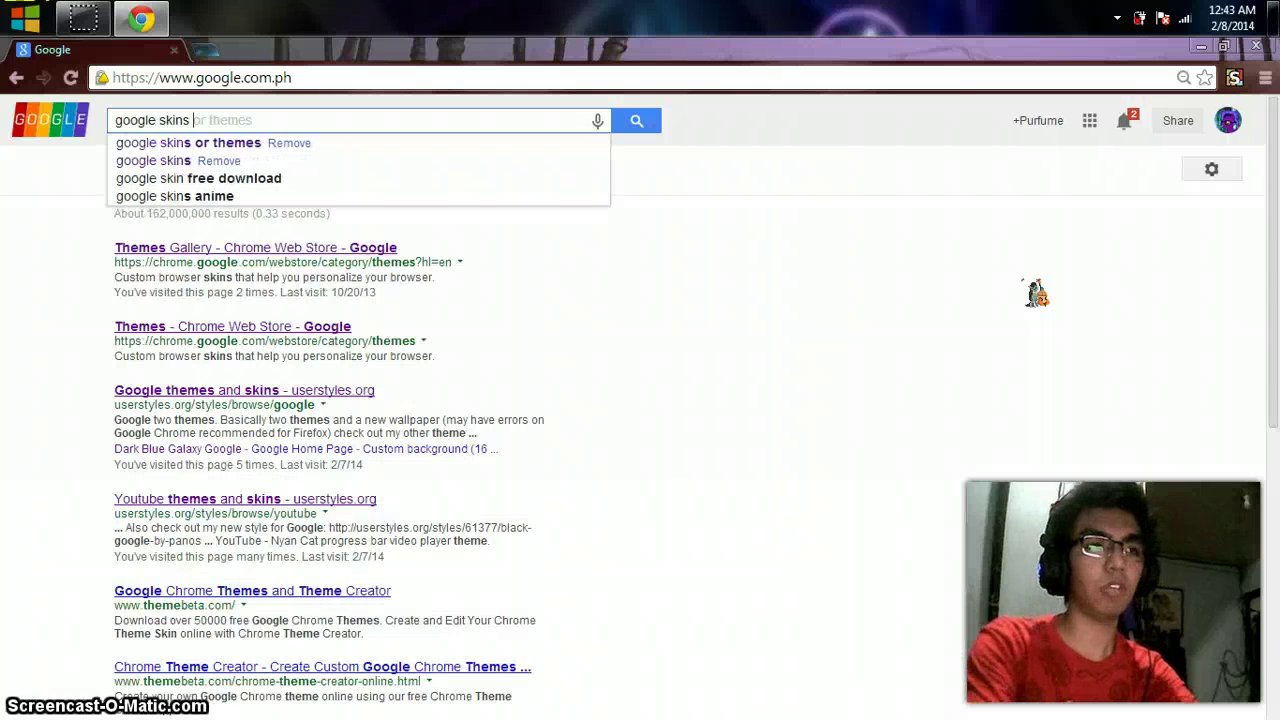
pyautogui.write('or themes')
pyautogui.press('Return')
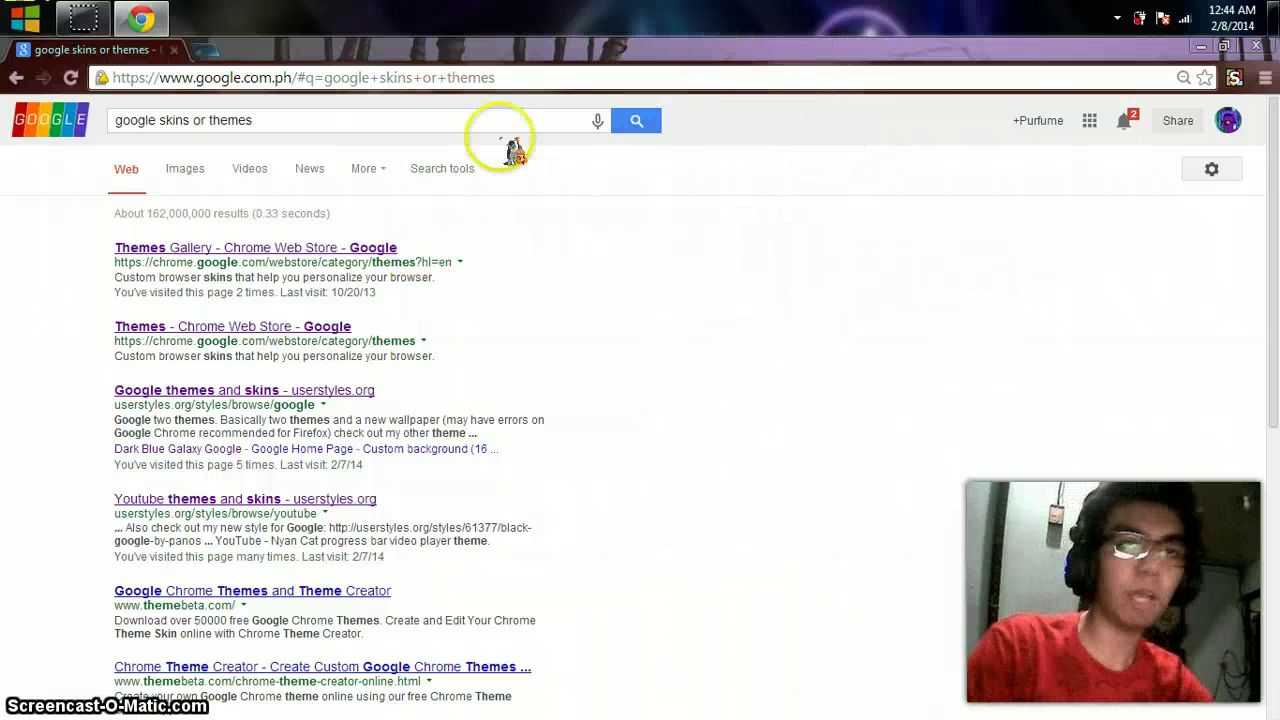
# Step: Open the userstyles.org Google themes and skins result and install the Google two themes style with Stylish
pyautogui.click(345, 393)
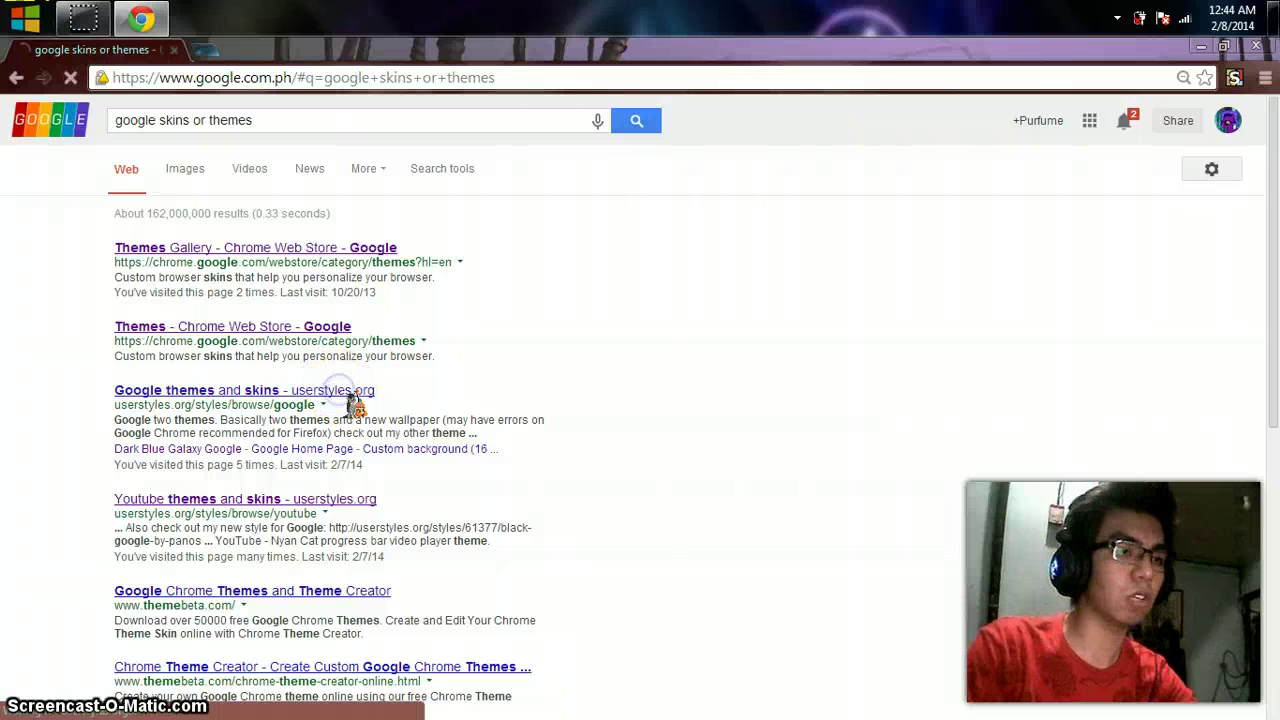
pyautogui.scroll(-1, 214, 485)
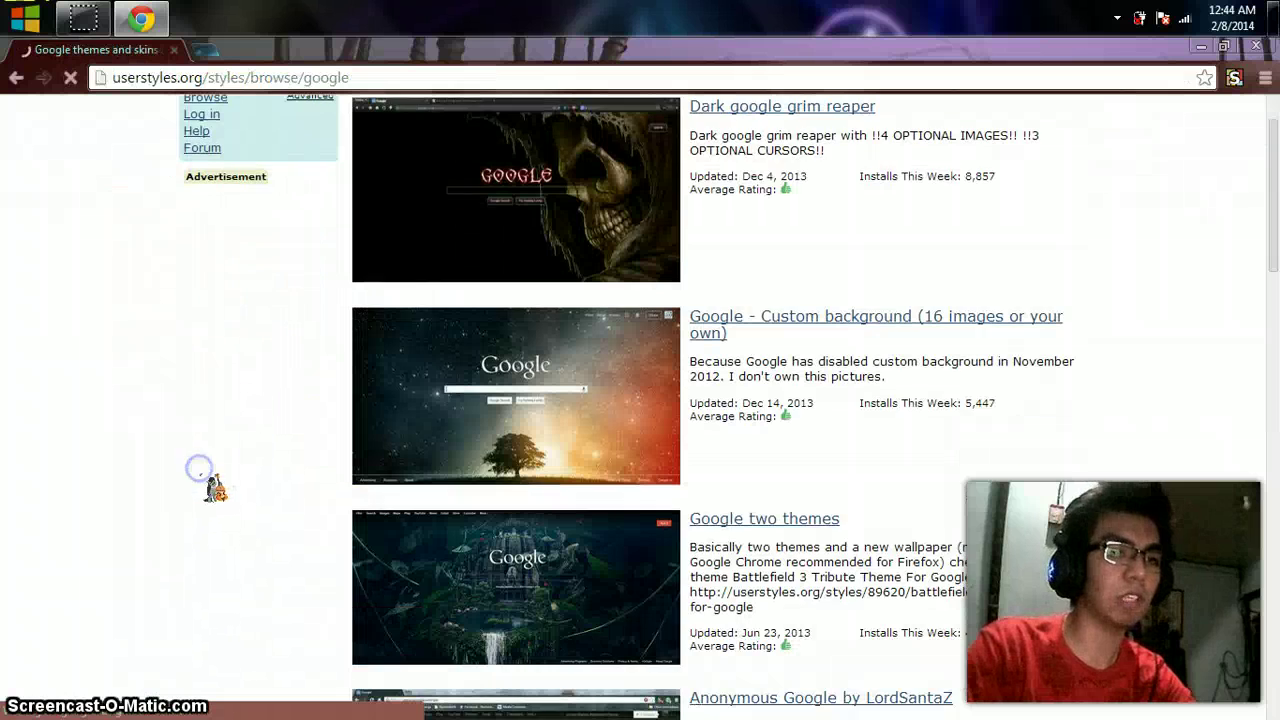
pyautogui.scroll(-1, 216, 487)
pyautogui.scroll(-13, 214, 475)
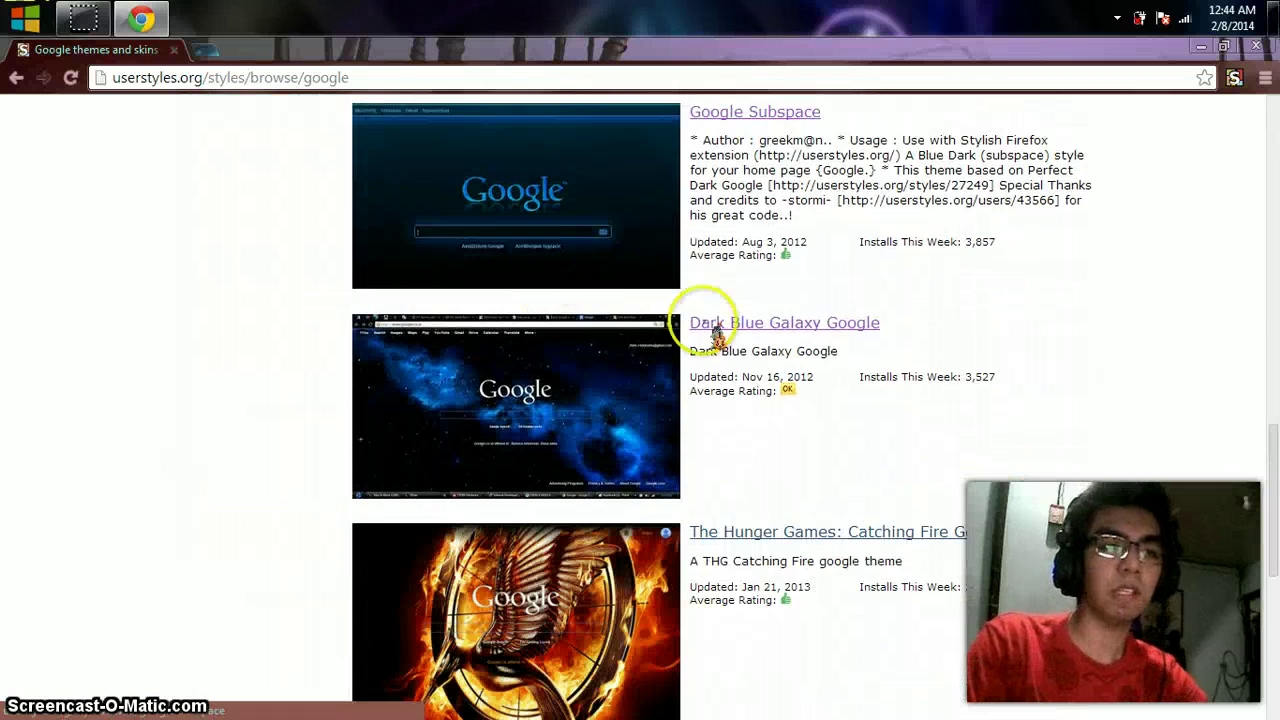
pyautogui.scroll(-5, 743, 394)
pyautogui.scroll(1, 750, 410)
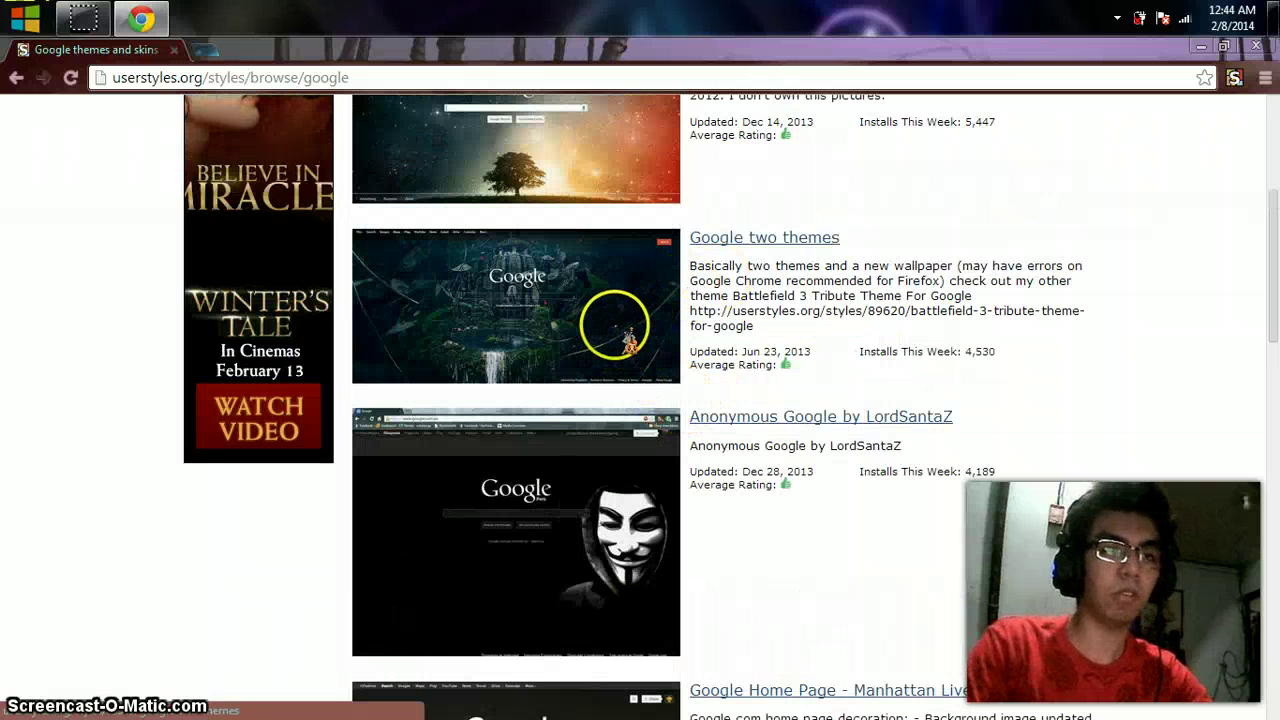
pyautogui.click(630, 340)
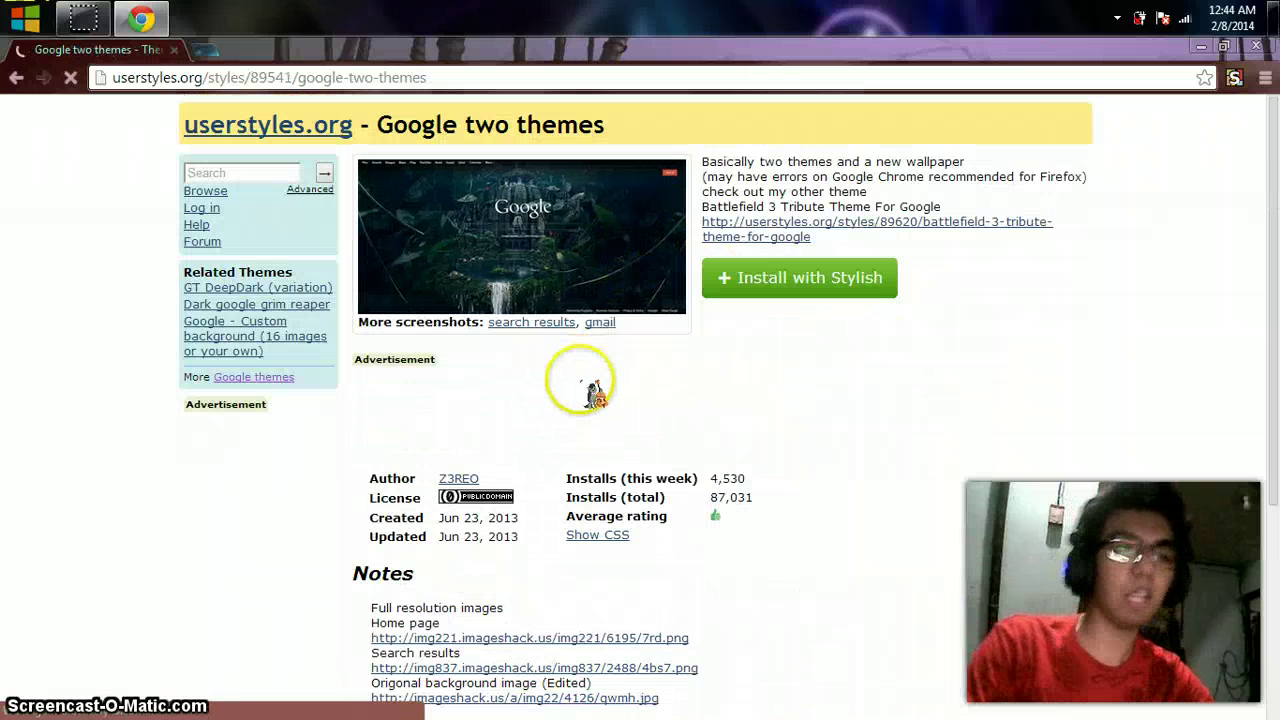
pyautogui.click(788, 292)
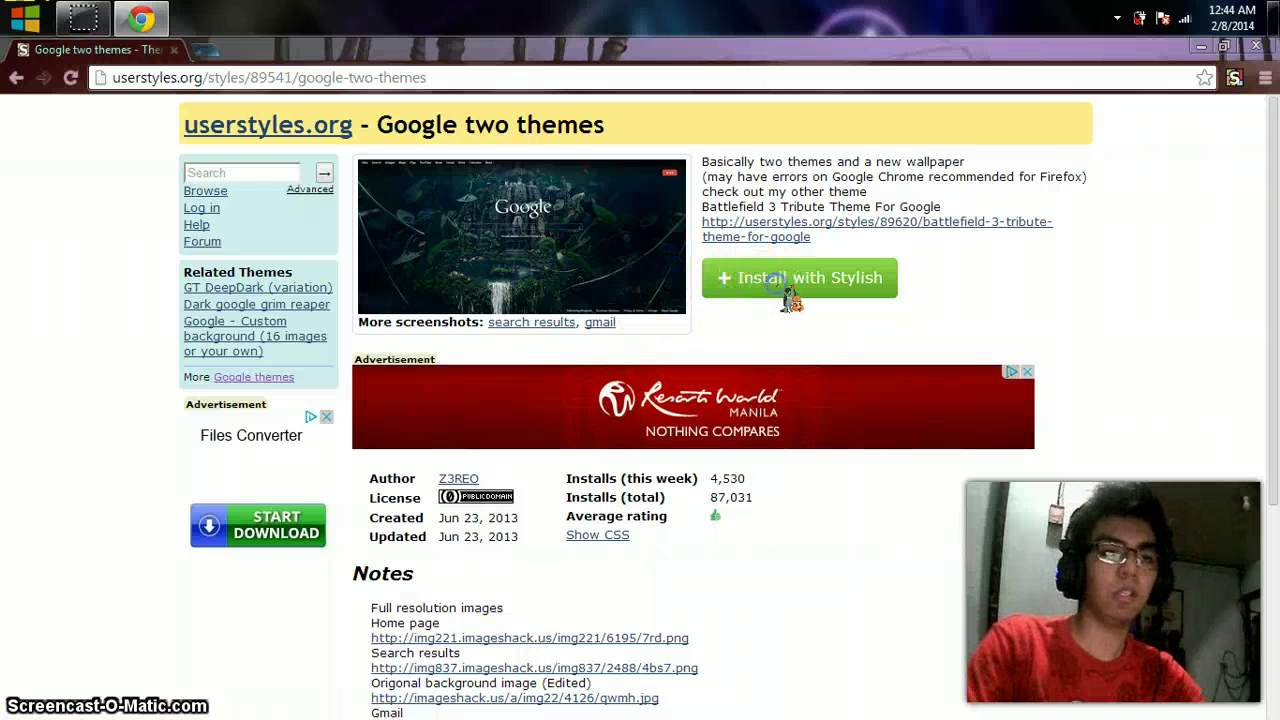
pyautogui.click(678, 195)
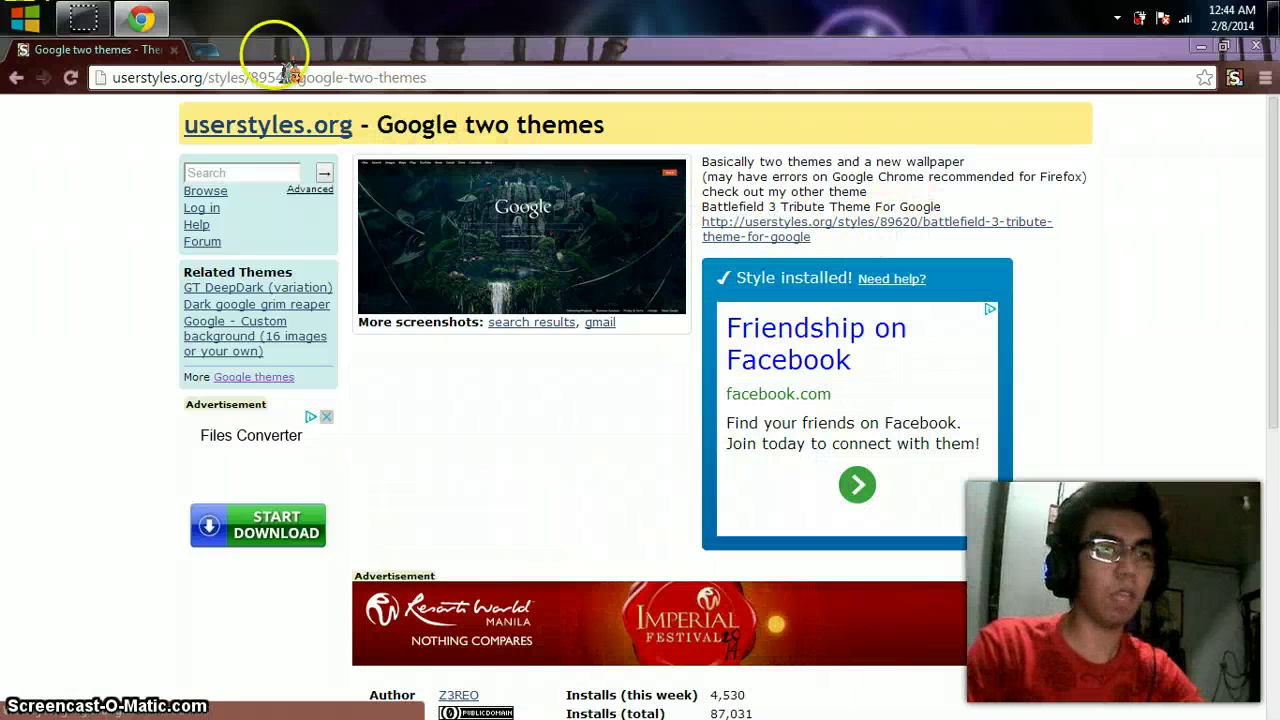
# Step: Load the Google home page in a new tab to check the installed style
pyautogui.click(212, 50)
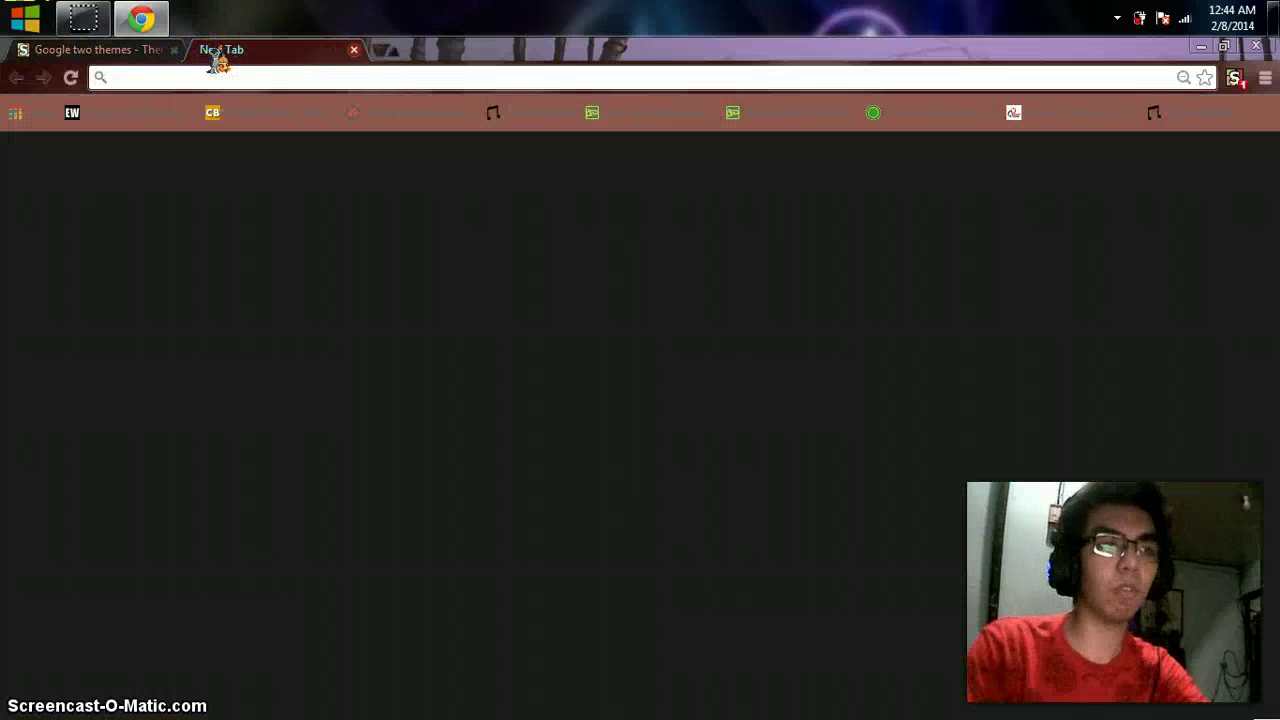
pyautogui.write('g')
pyautogui.press('Return')
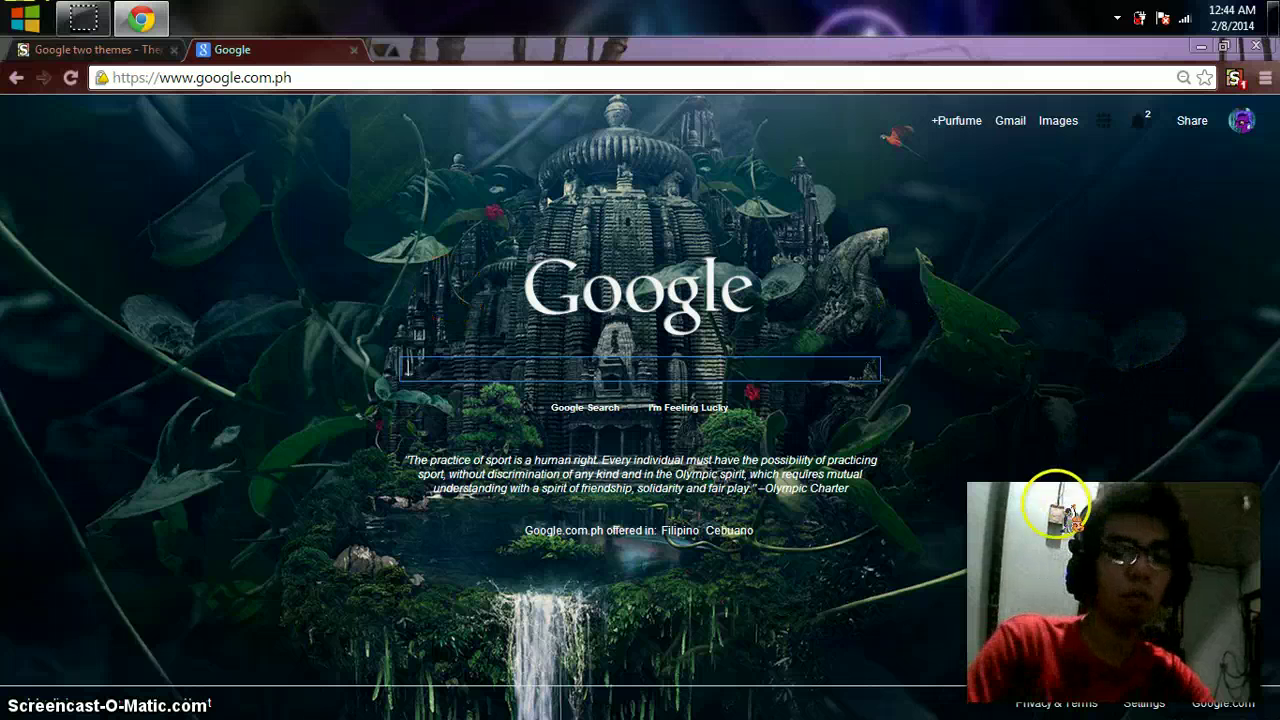
pyautogui.click(252, 441)
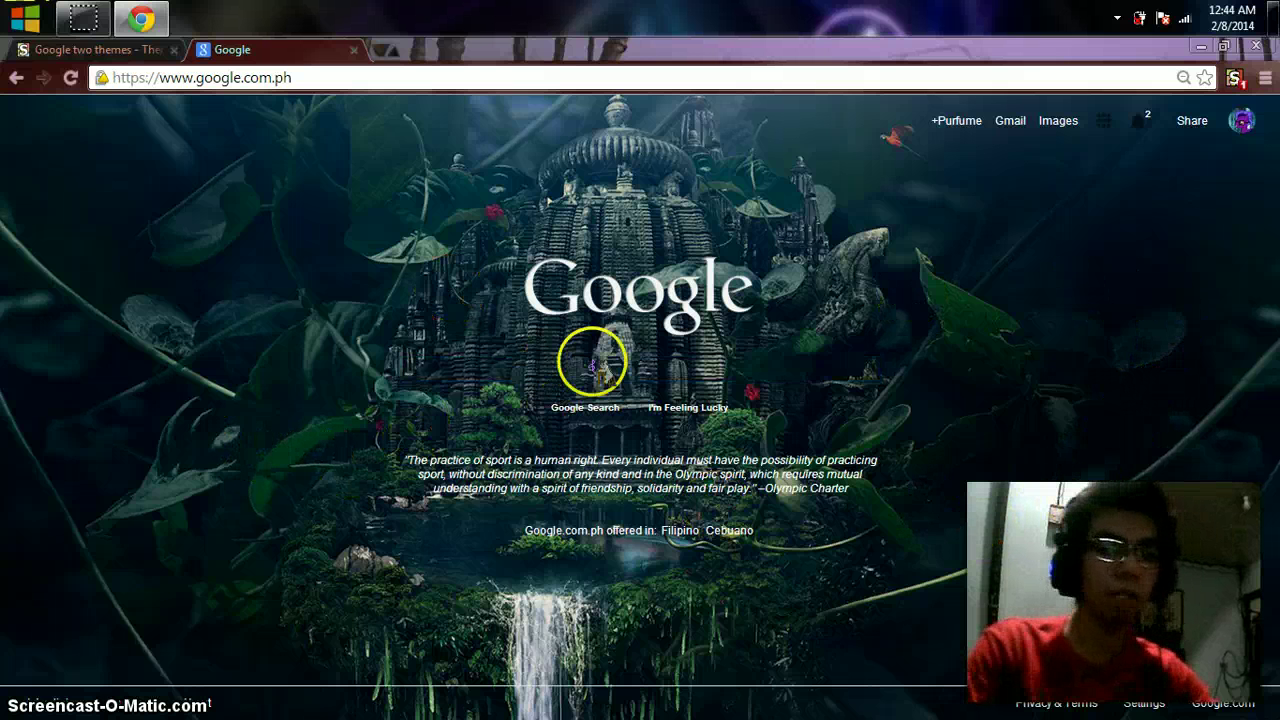
# Step: Open the Google two themes style for editing and copy the logo image URL from its #lga background rule
pyautogui.click(1232, 79)
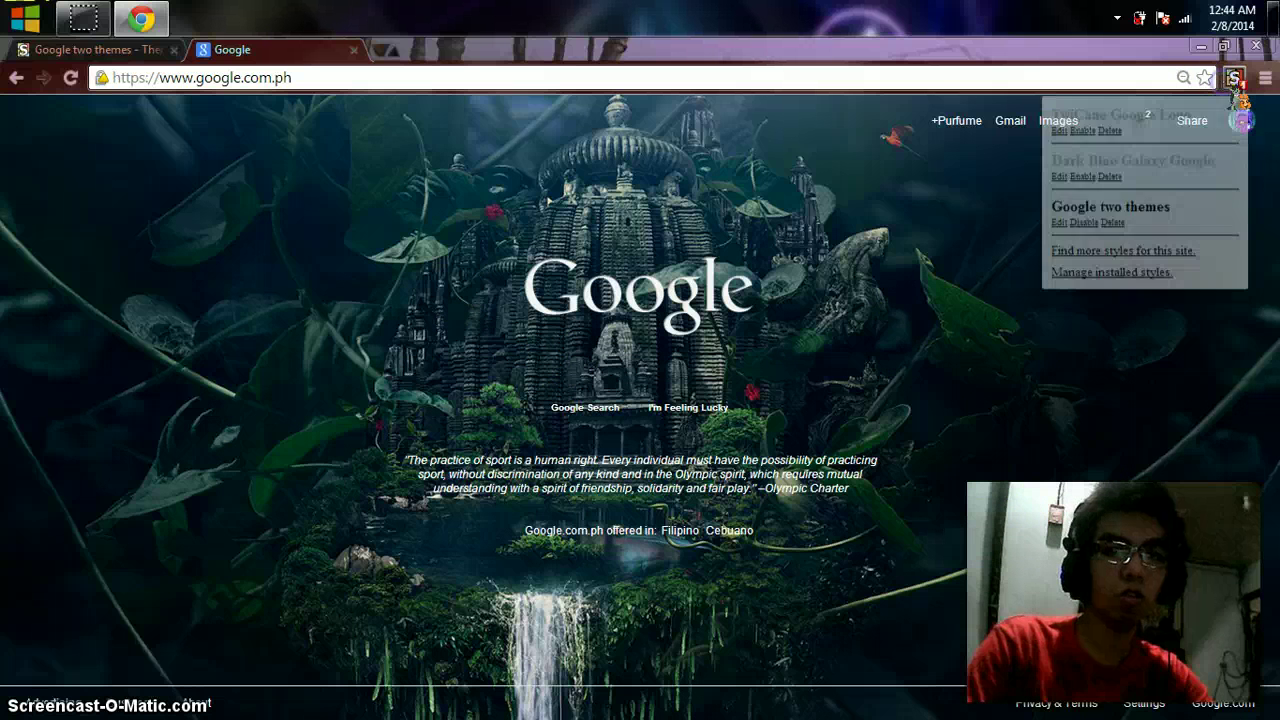
pyautogui.click(1060, 225)
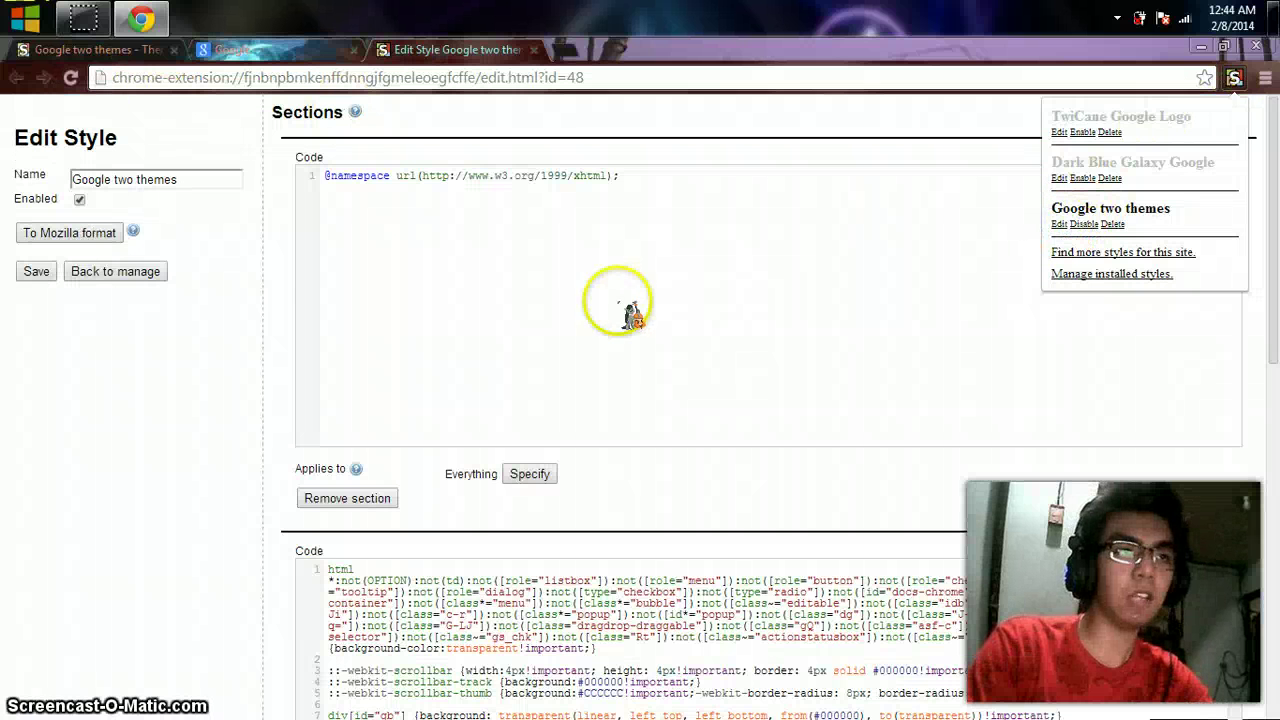
pyautogui.scroll(-3, 560, 640)
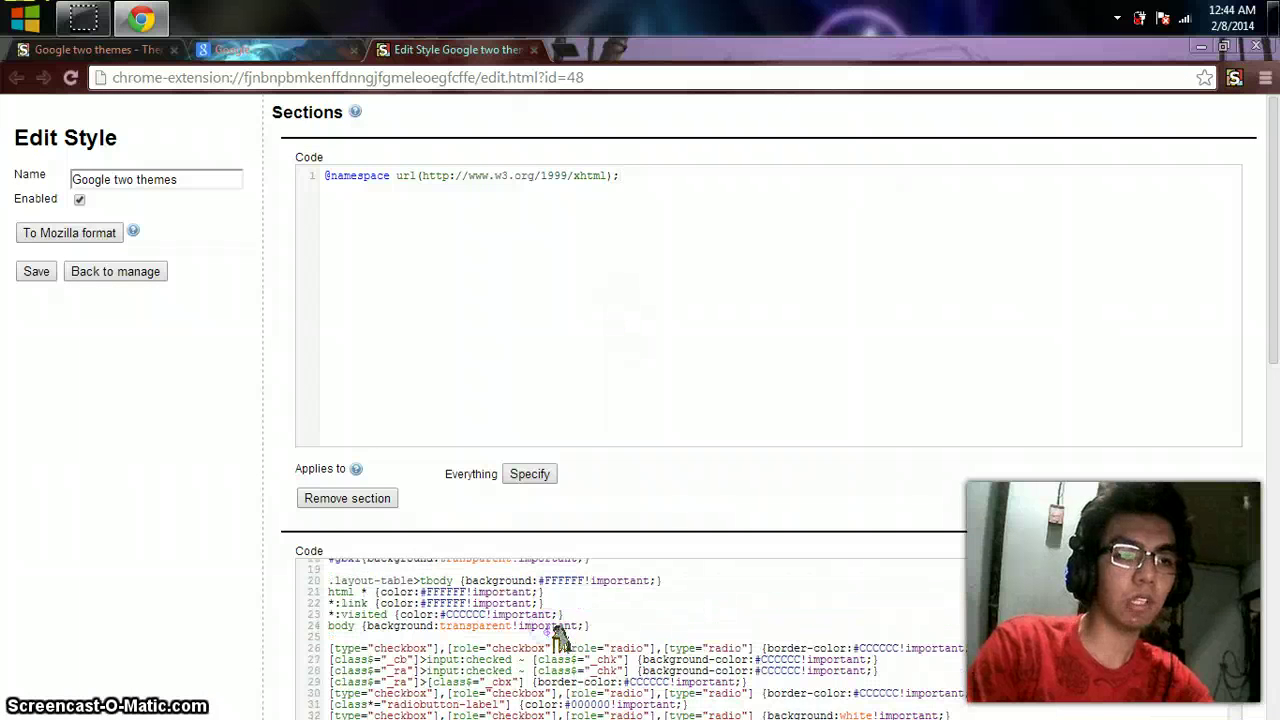
pyautogui.scroll(-5, 172, 510)
pyautogui.scroll(1, 200, 506)
pyautogui.scroll(3, 449, 380)
pyautogui.scroll(-3, 478, 395)
pyautogui.click(720, 434)
pyautogui.moveTo(720, 434); pyautogui.dragTo(450, 434)
pyautogui.hotkey('ctrl', 'c')
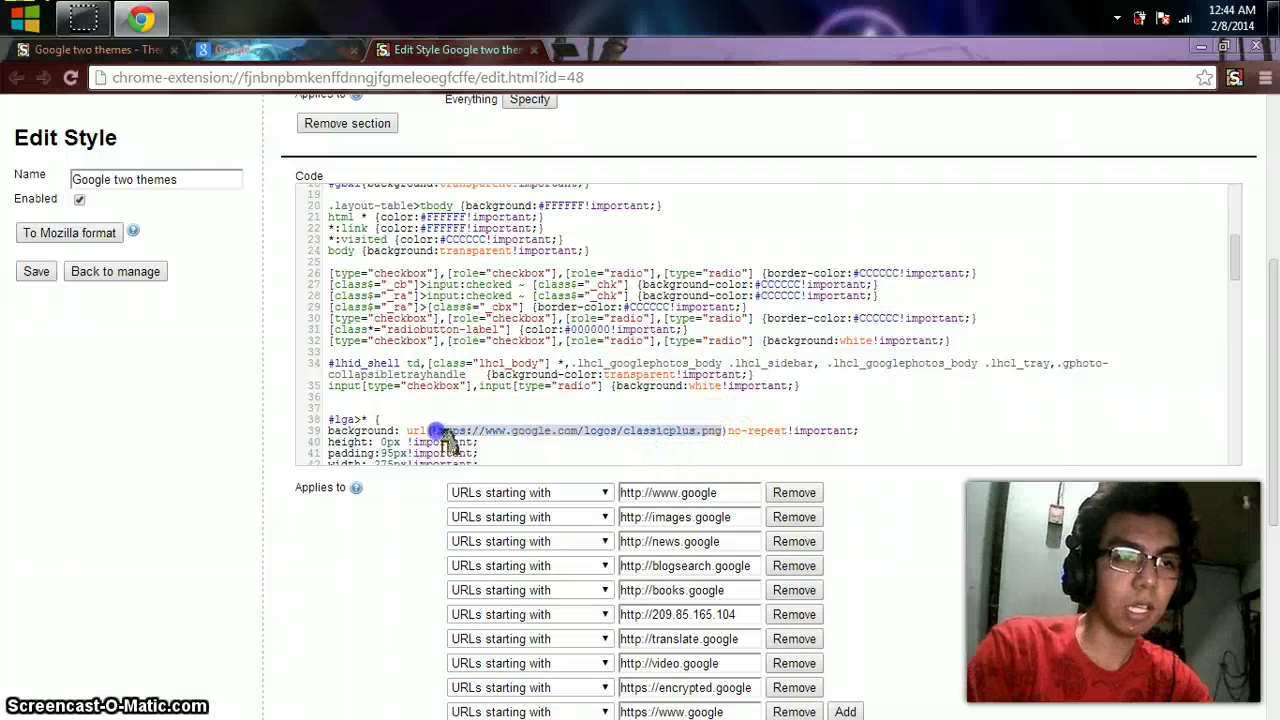
# Step: View the image at the copied logo URL in a separate tab and close that tab
pyautogui.click(224, 44)
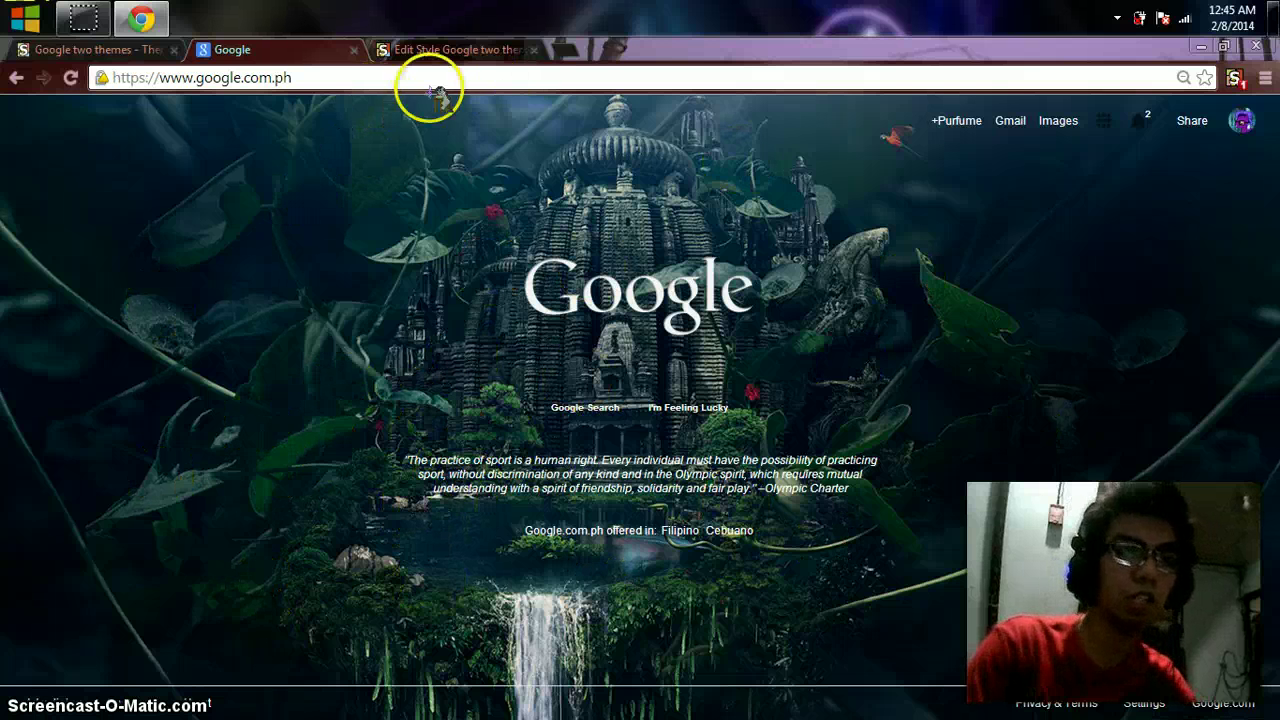
pyautogui.click(570, 49)
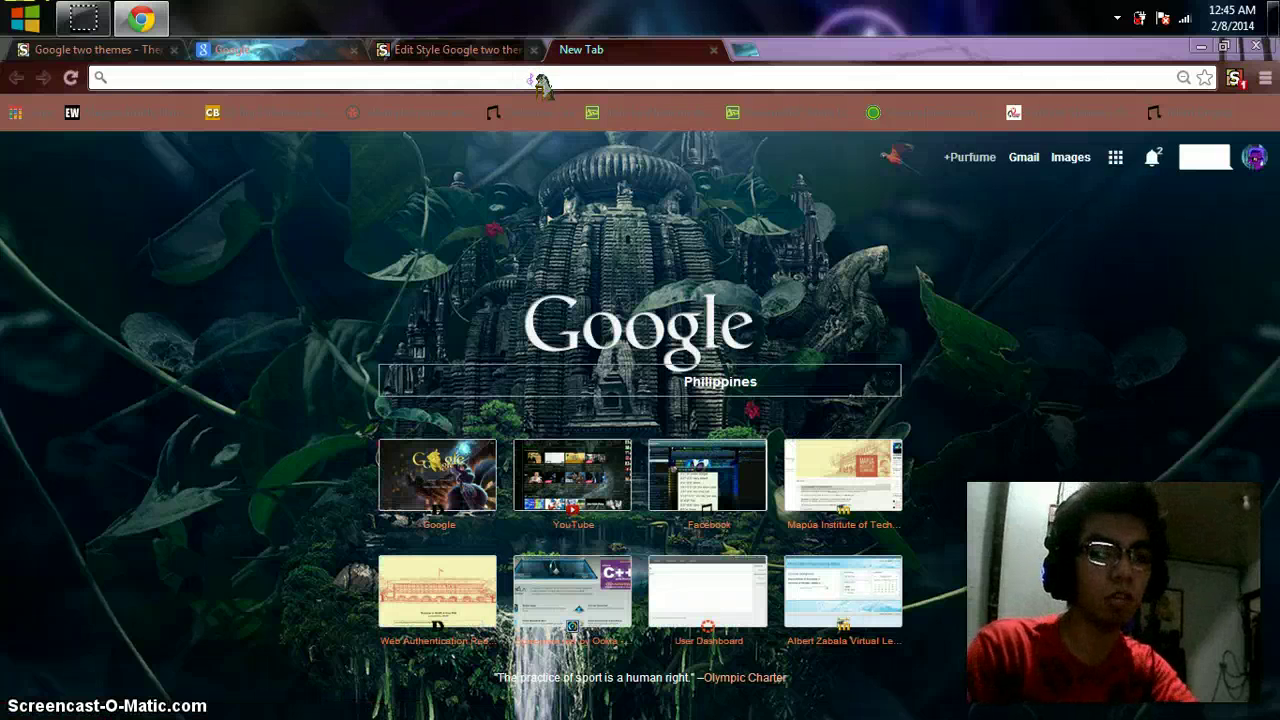
pyautogui.hotkey('ctrl', 'v')
pyautogui.press('Return')
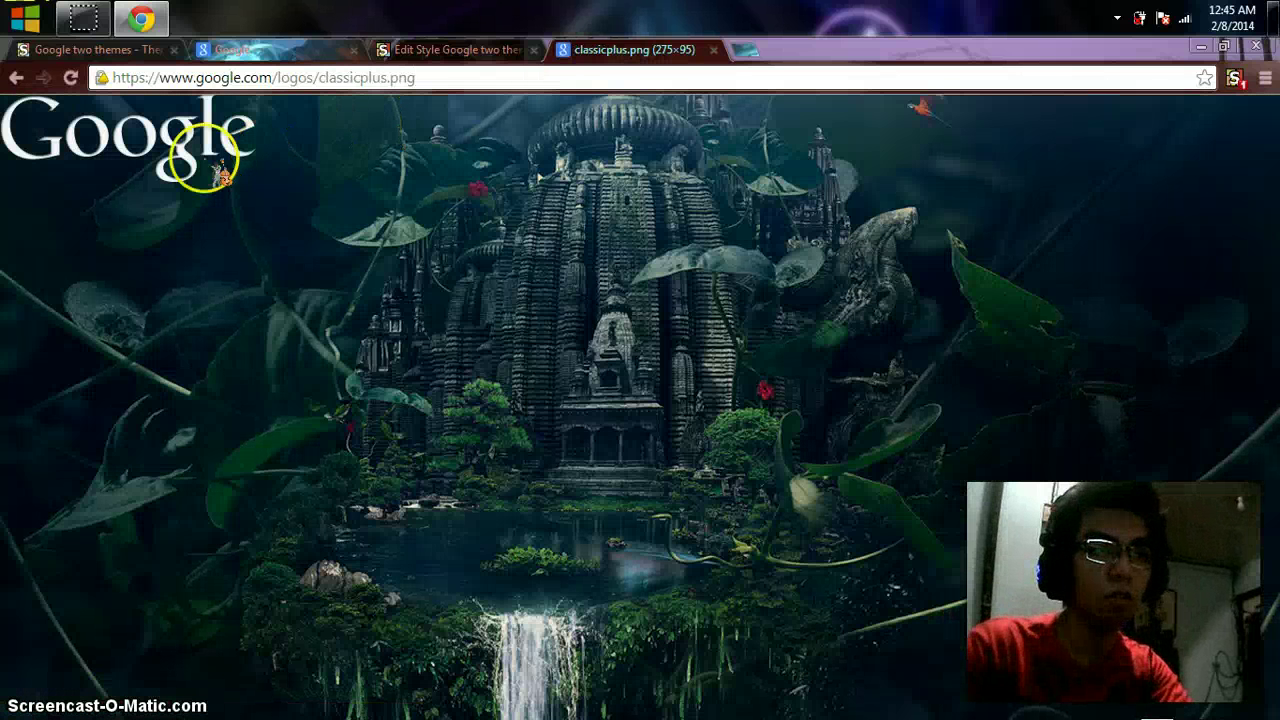
pyautogui.click(713, 49)
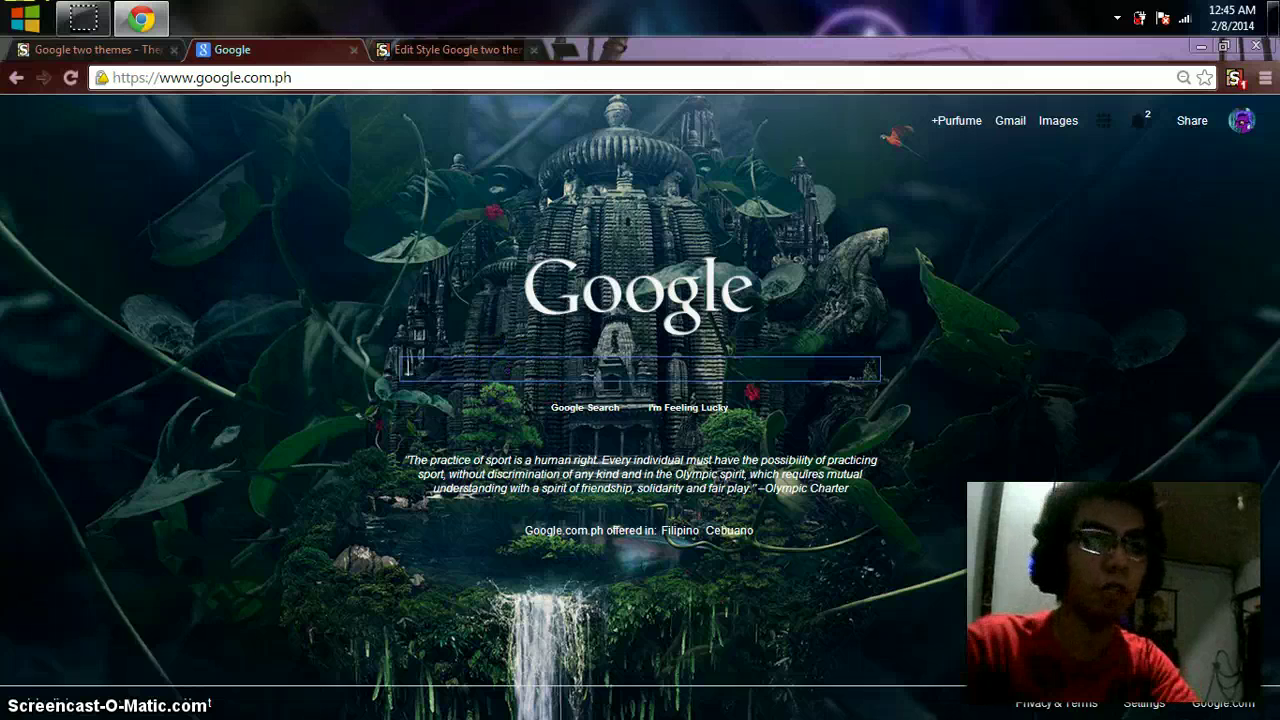
# Step: Load deviantART in a new tab and go to the signed-in account's profile page
pyautogui.click(566, 50)
pyautogui.write('de')
pyautogui.click(483, 116)
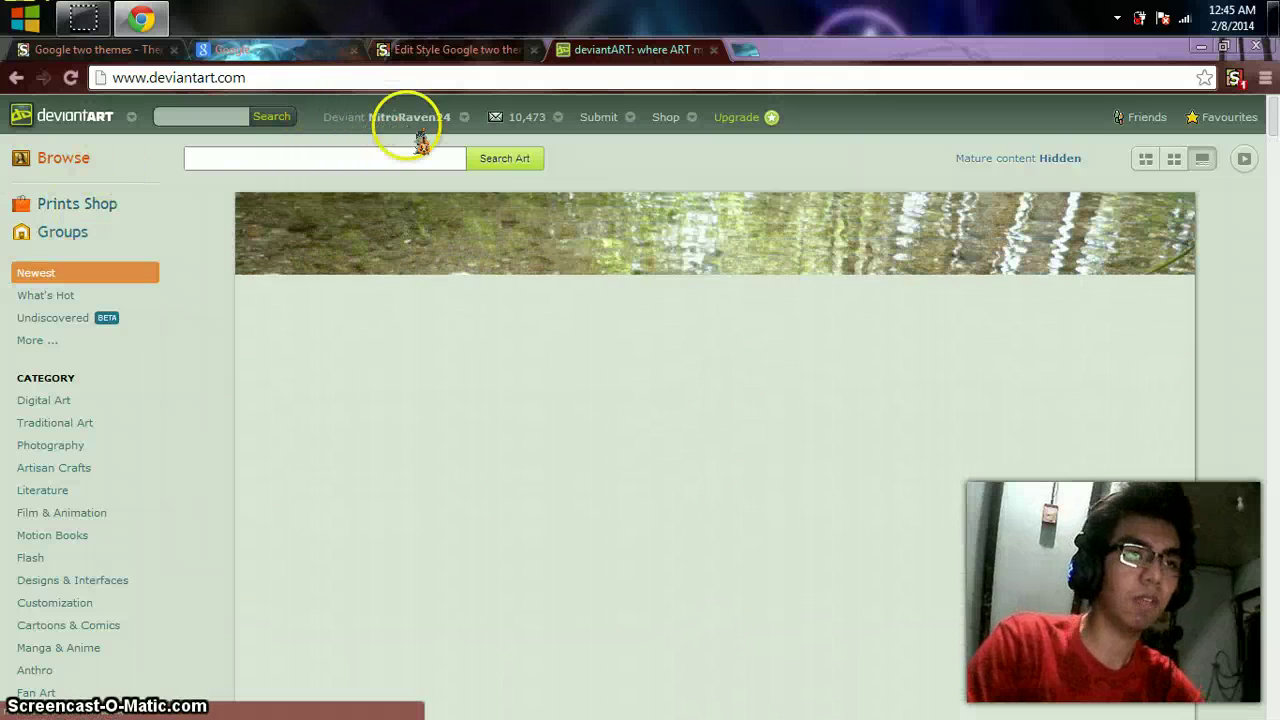
pyautogui.click(465, 119)
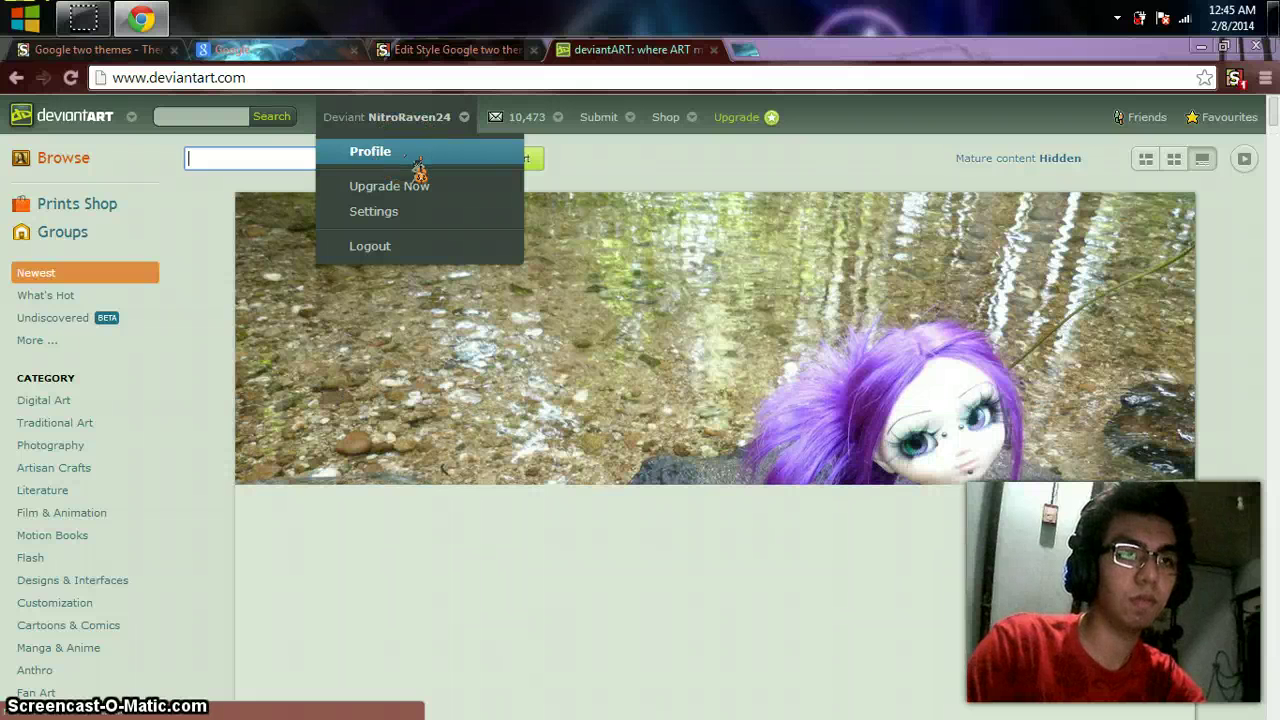
pyautogui.click(418, 158)
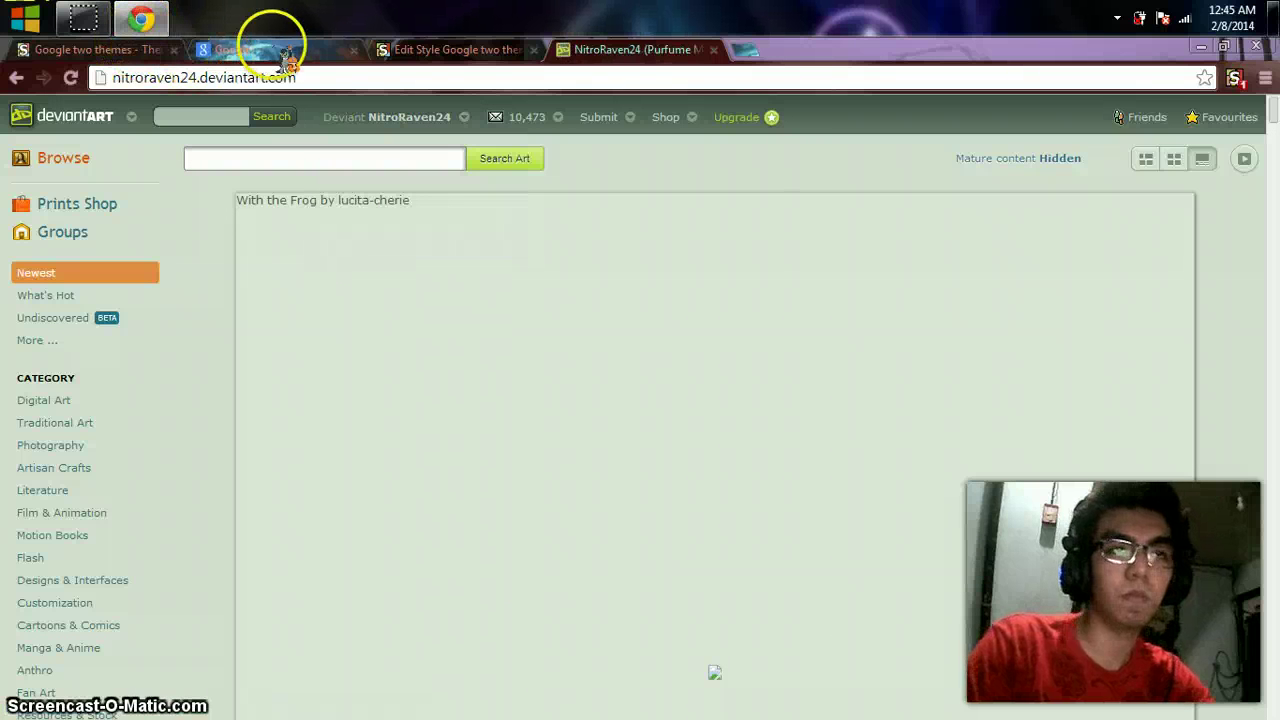
# Step: Open the My Little Twily poster from the newest deviations and copy its image URL
pyautogui.scroll(-1, 60, 355)
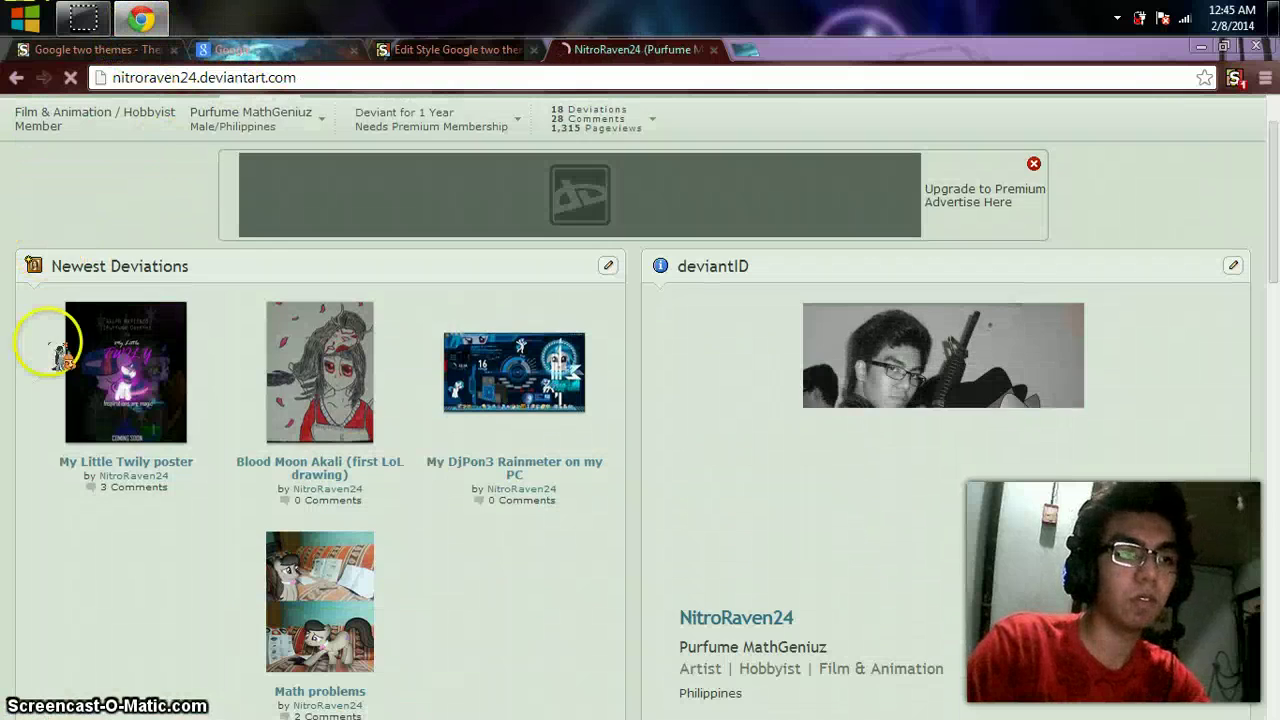
pyautogui.click(103, 371)
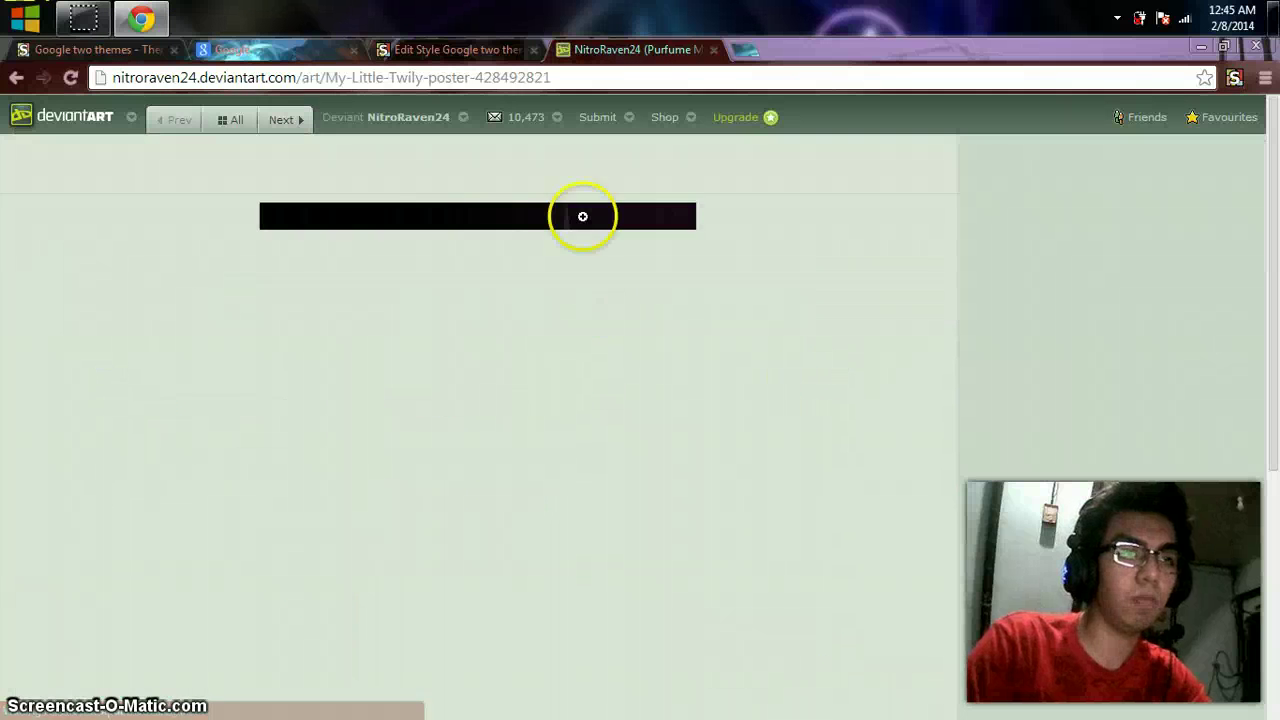
pyautogui.scroll(-1, 584, 222)
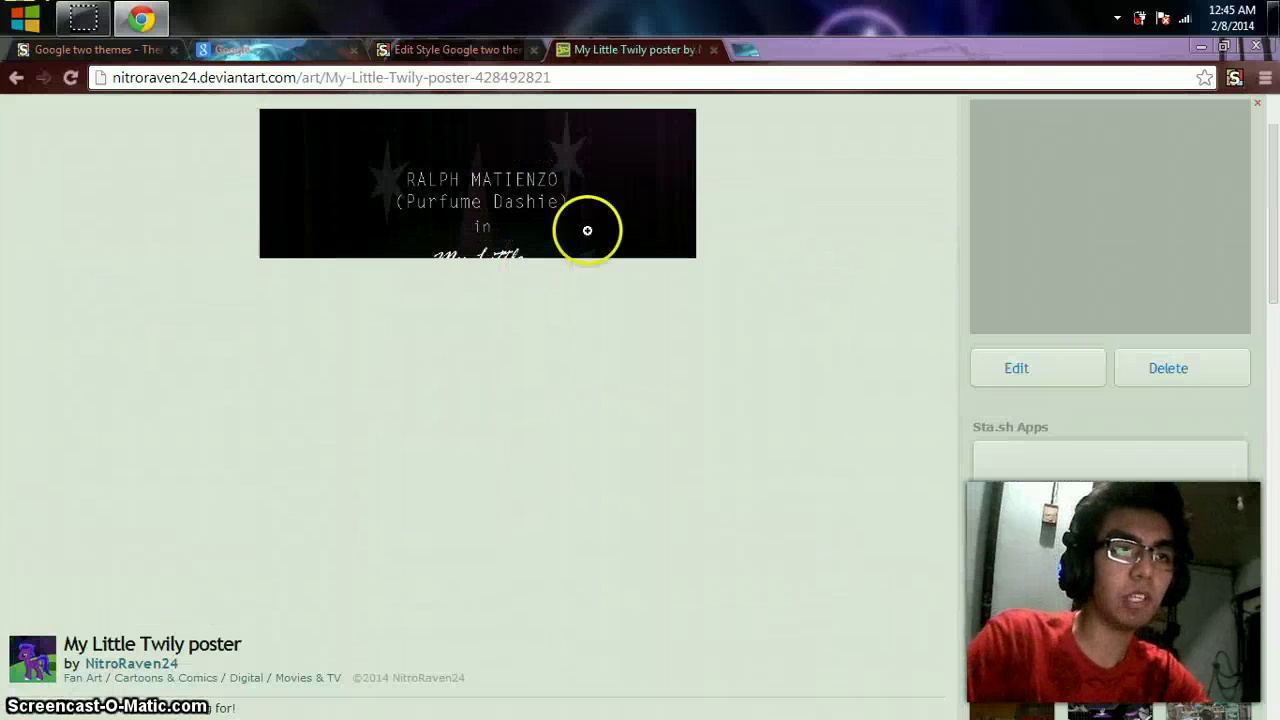
pyautogui.click(427, 265)
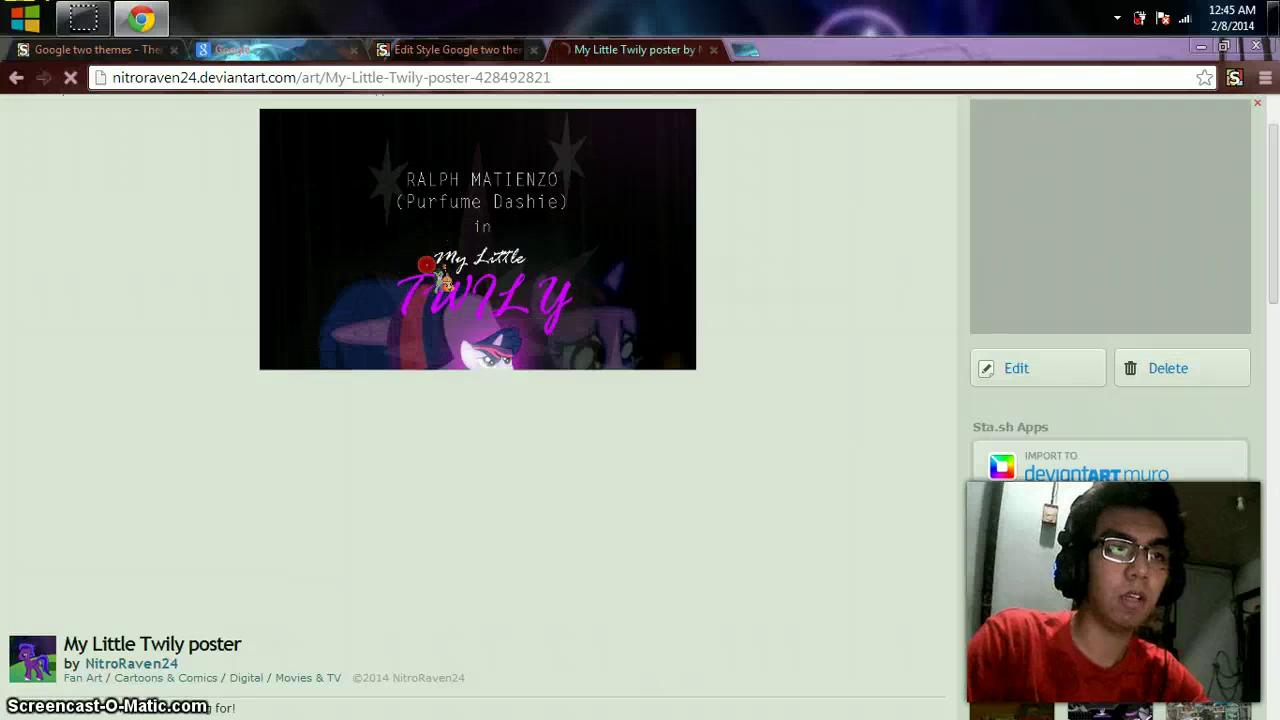
pyautogui.rightClick(427, 265)
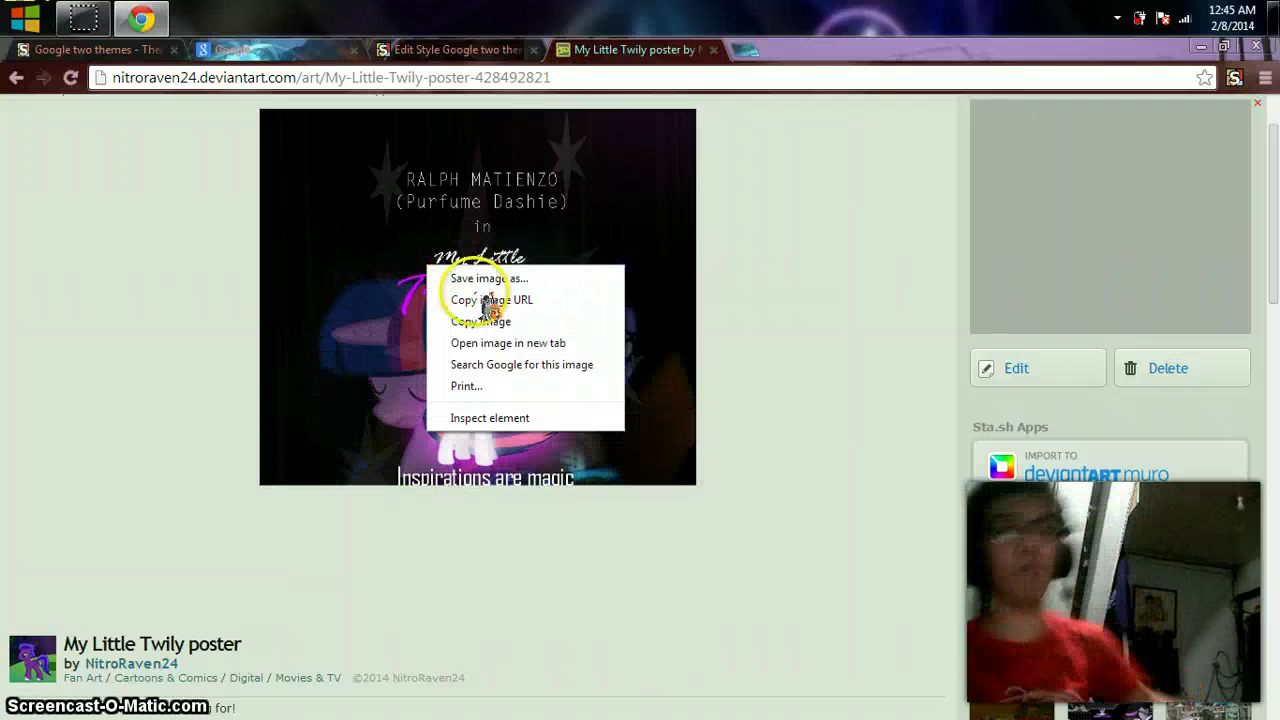
pyautogui.click(490, 300)
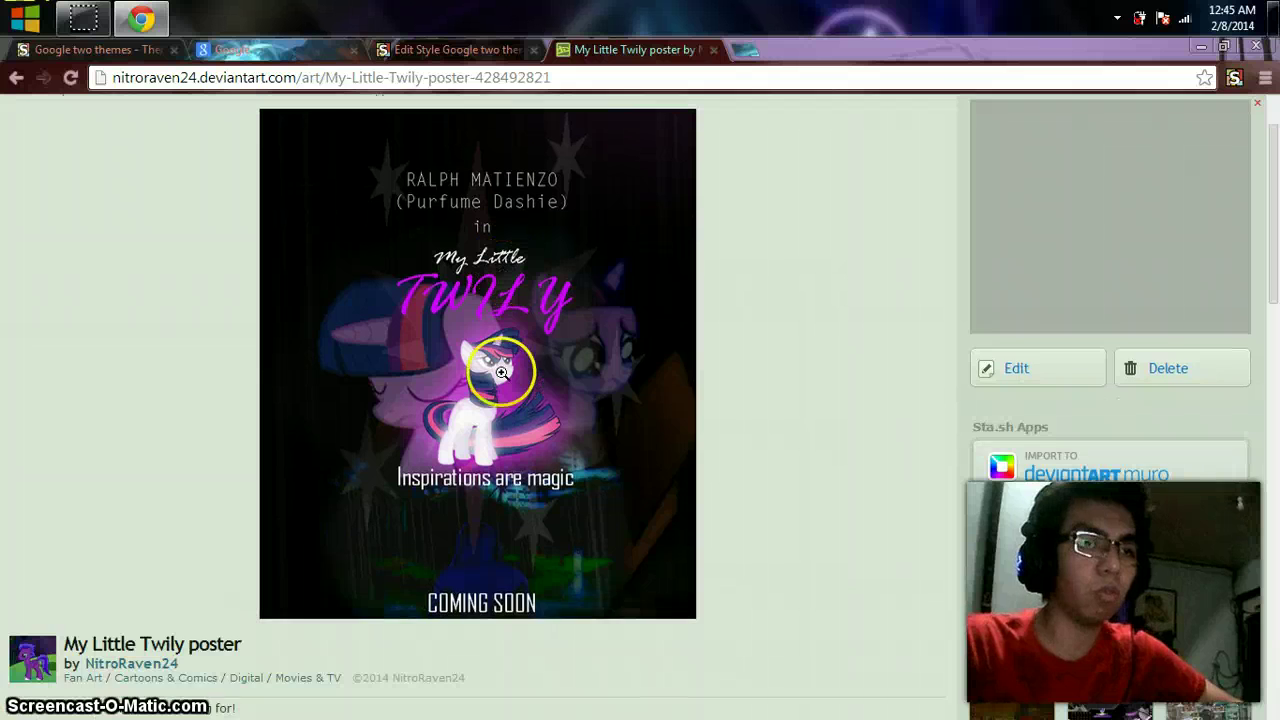
# Step: Copy the image URL of the My Little Twily poster from its deviantART page
pyautogui.scroll(1, 501, 372)
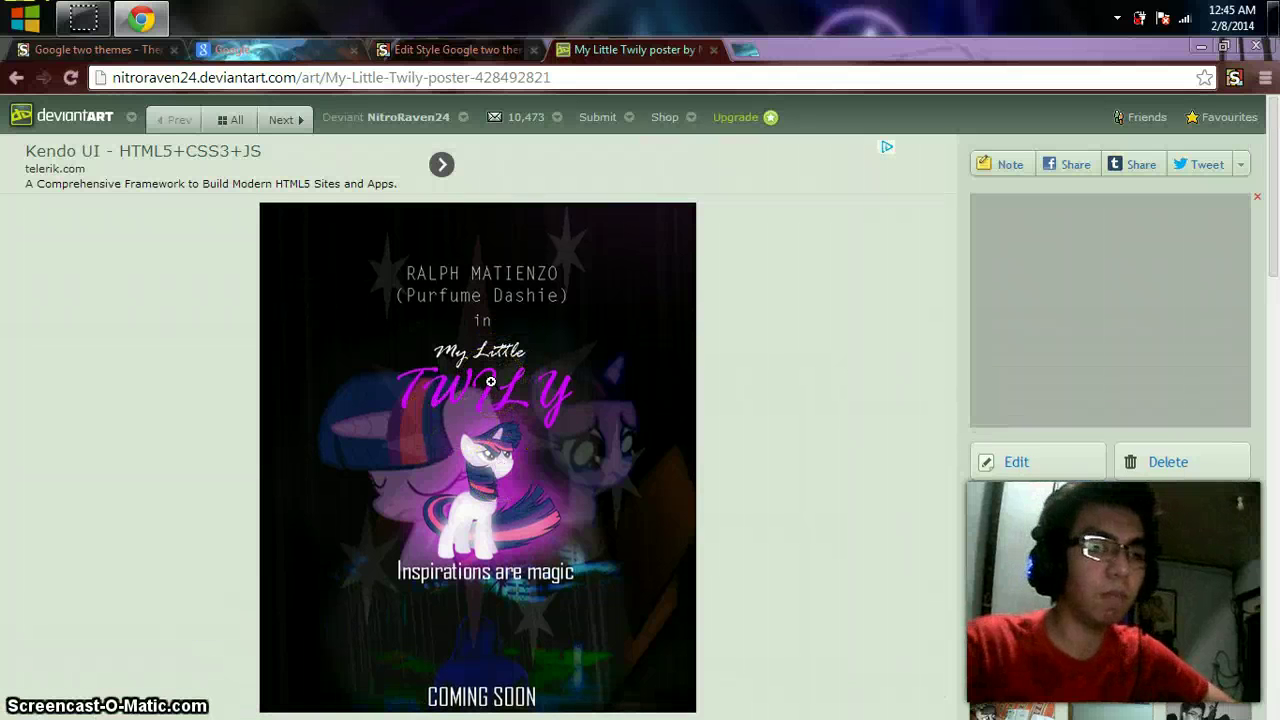
pyautogui.click(418, 440)
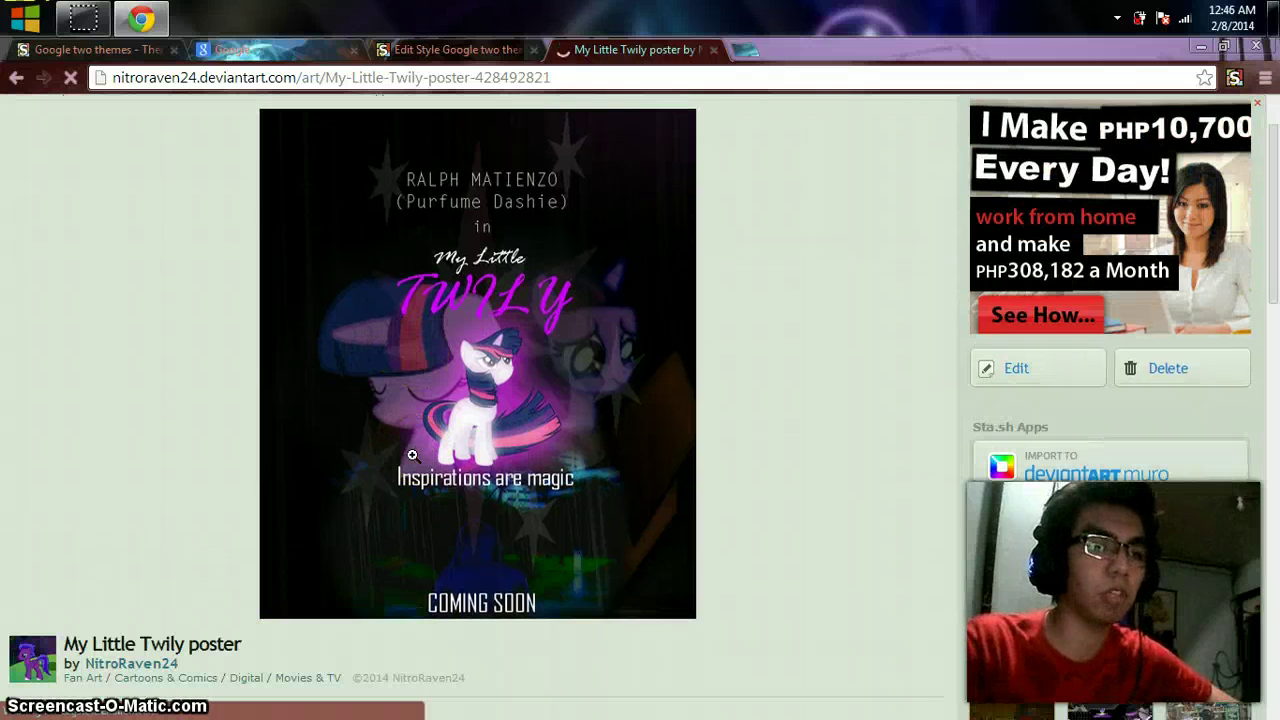
pyautogui.rightClick(441, 378)
pyautogui.moveTo(474, 392); pyautogui.dragTo(518, 422)
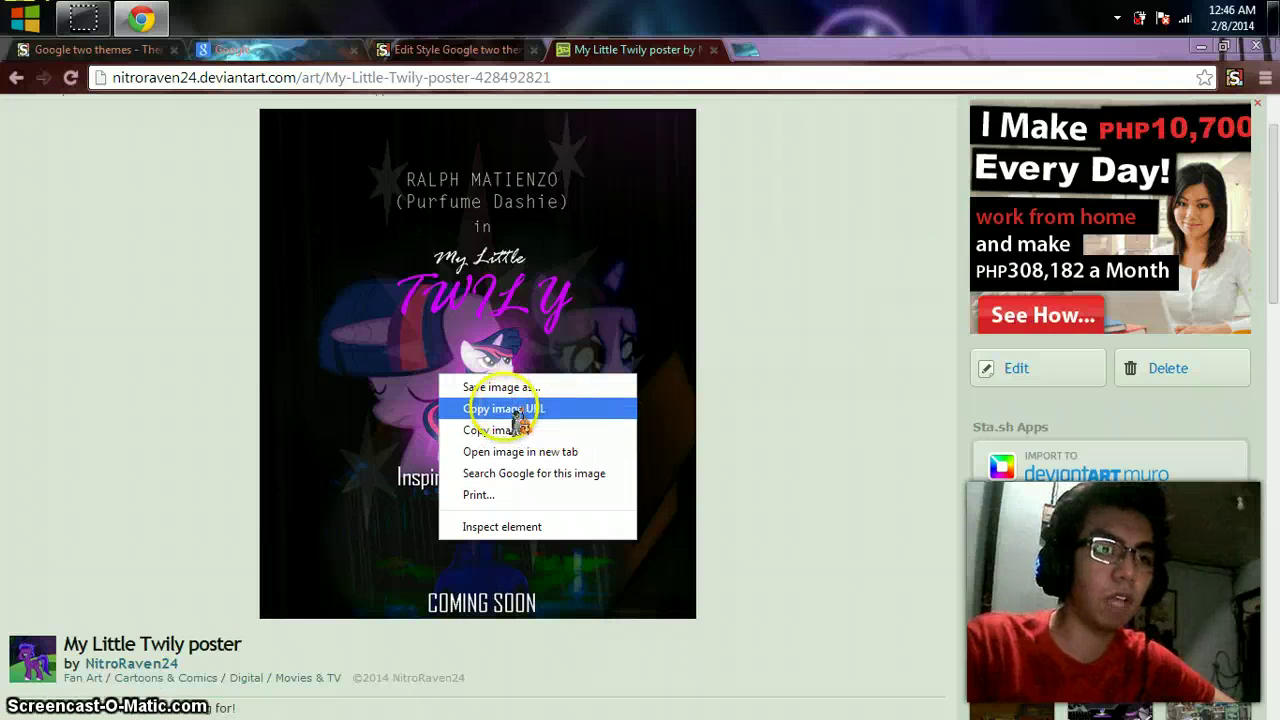
pyautogui.click(505, 410)
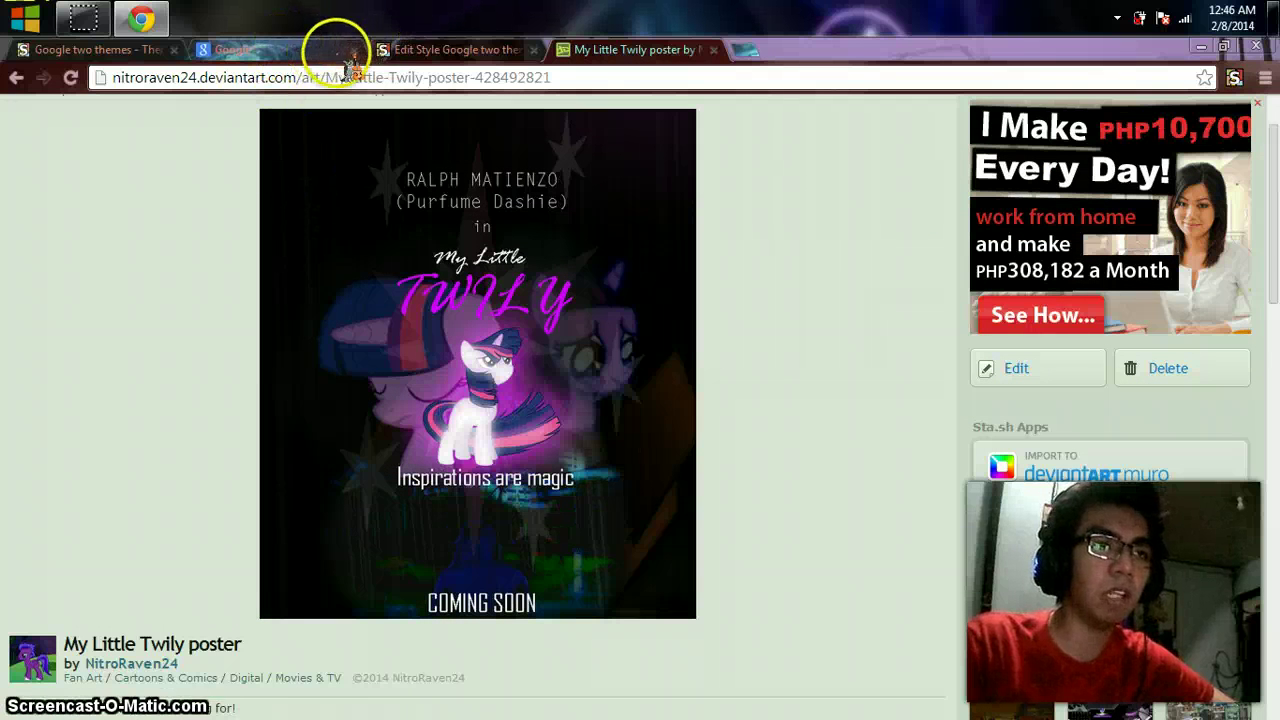
# Step: Replace the logo URL in the style's #lga background rule with the copied poster URL, save the style and view the Google page
pyautogui.click(410, 50)
pyautogui.moveTo(700, 428); pyautogui.dragTo(688, 438)
pyautogui.hotkey('ctrl', 'v')
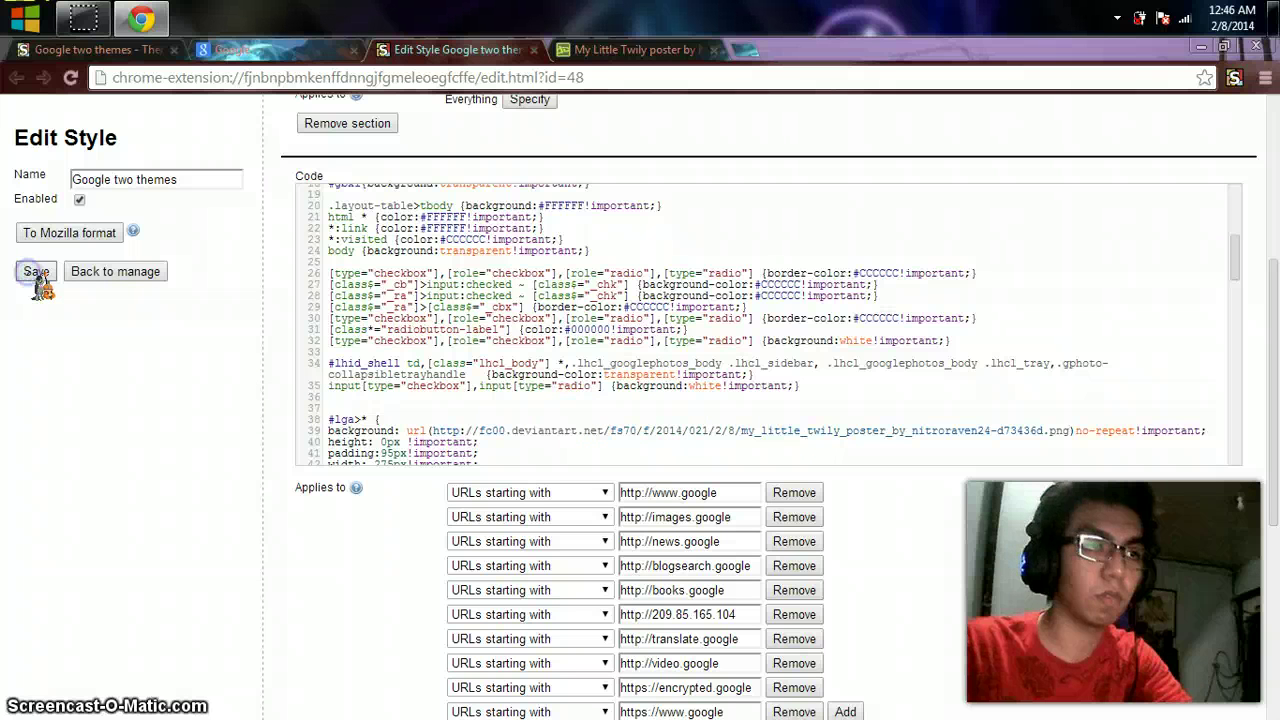
pyautogui.click(290, 49)
pyautogui.click(769, 305)
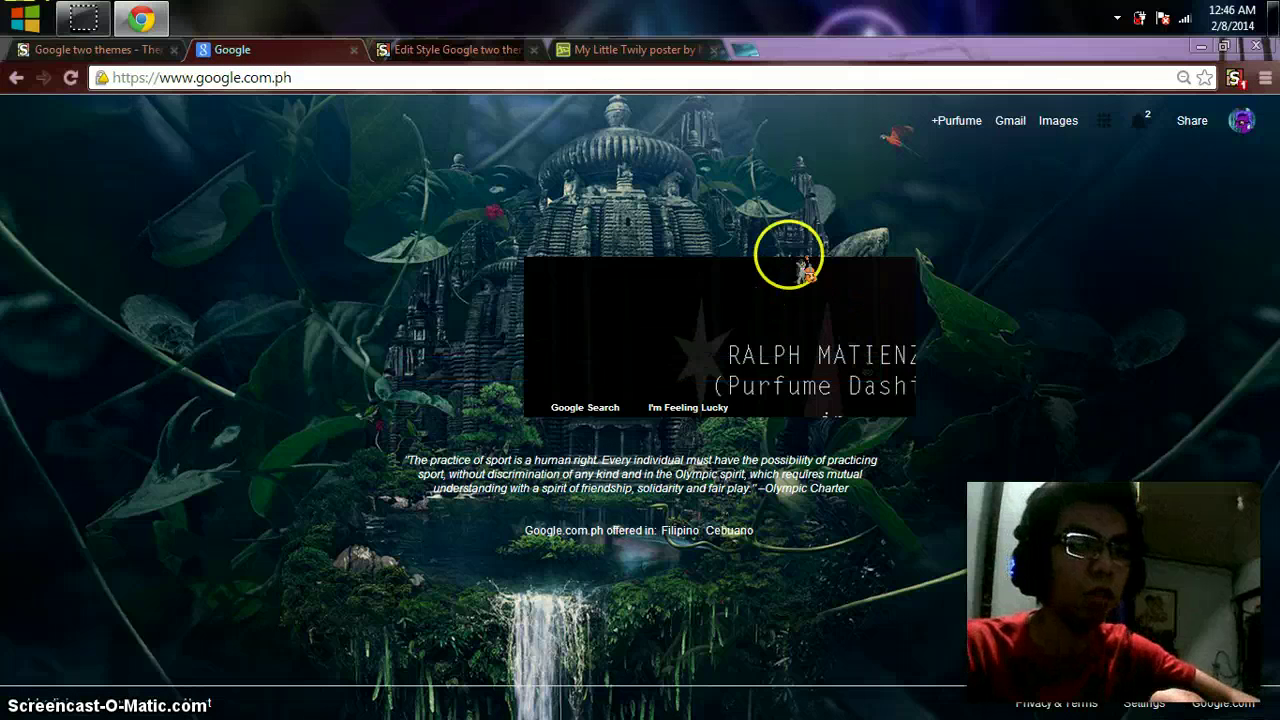
# Step: Replace the page background image URL in the html rule on line 13 with the poster URL, save the style and view the Google page
pyautogui.click(455, 49)
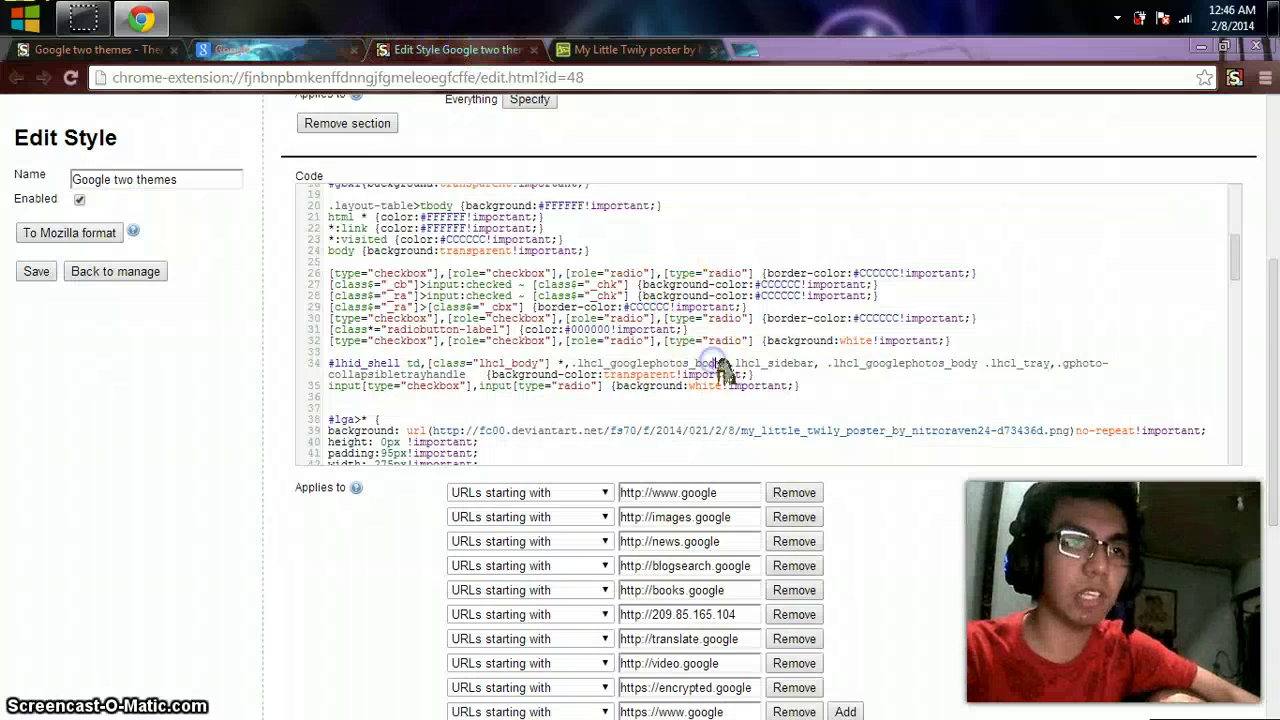
pyautogui.scroll(3, 724, 370)
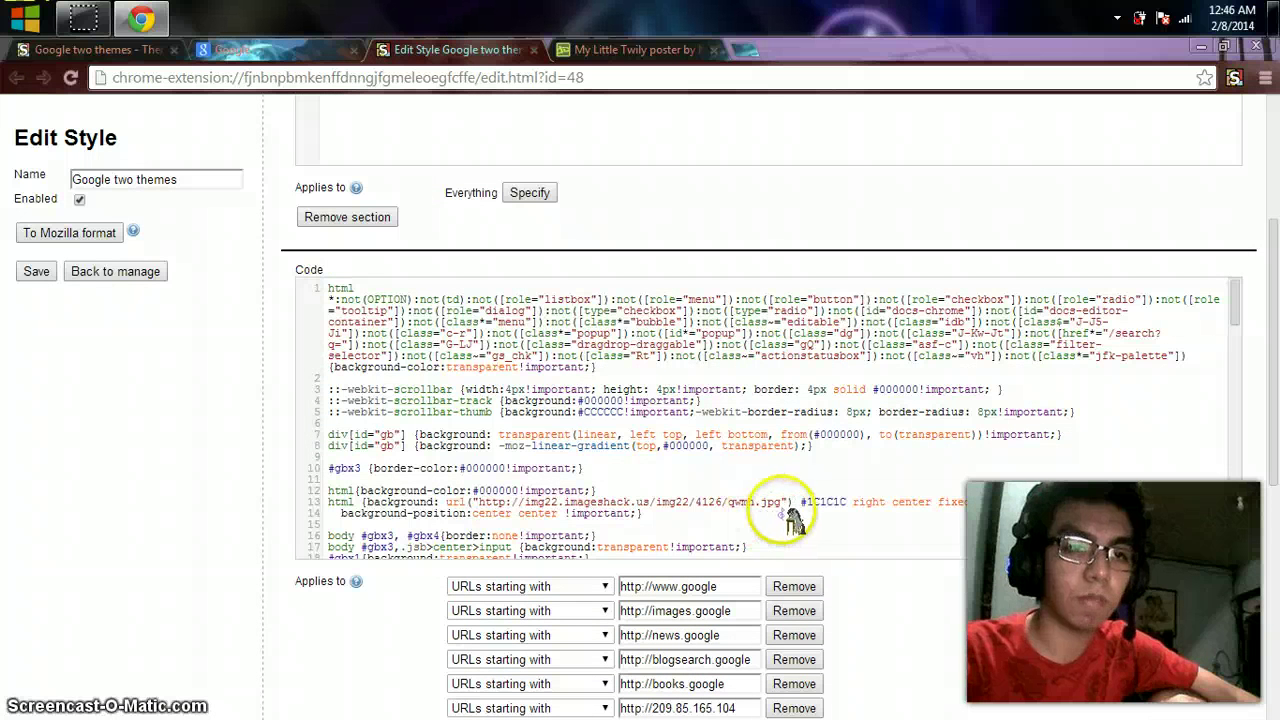
pyautogui.moveTo(798, 502); pyautogui.dragTo(575, 514)
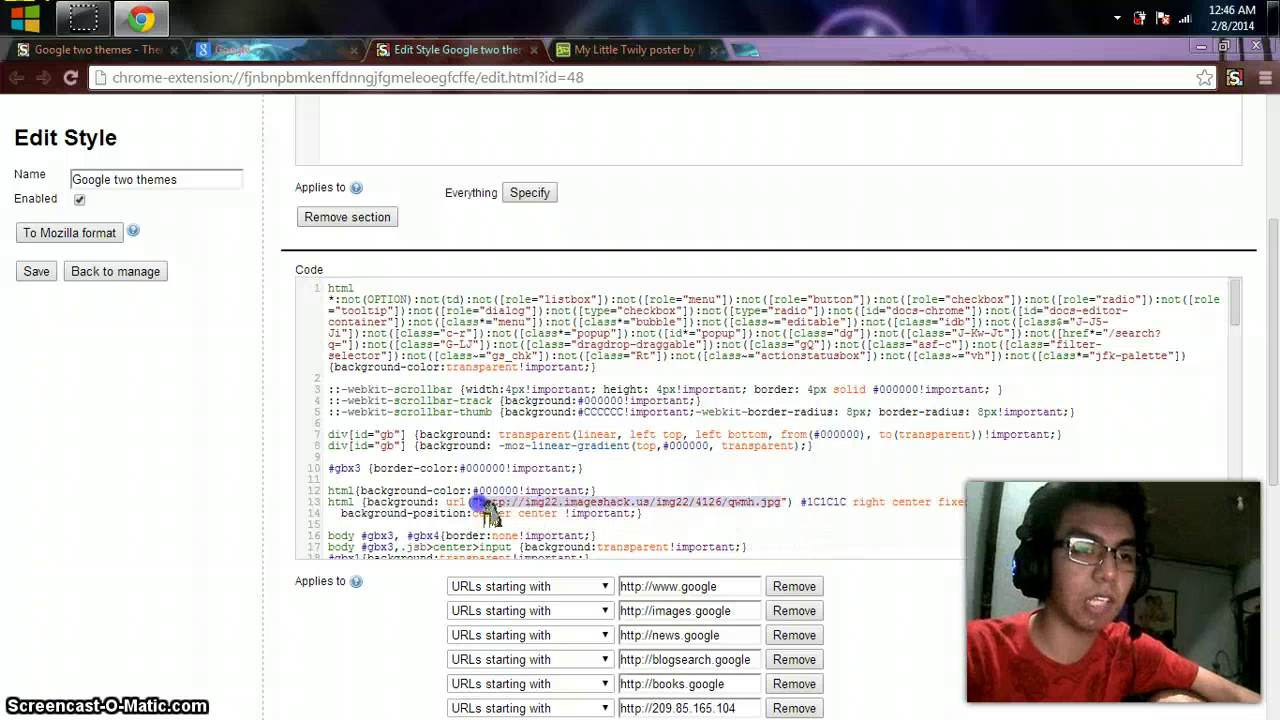
pyautogui.moveTo(575, 514); pyautogui.dragTo(800, 520)
pyautogui.hotkey('ctrl', 'v')
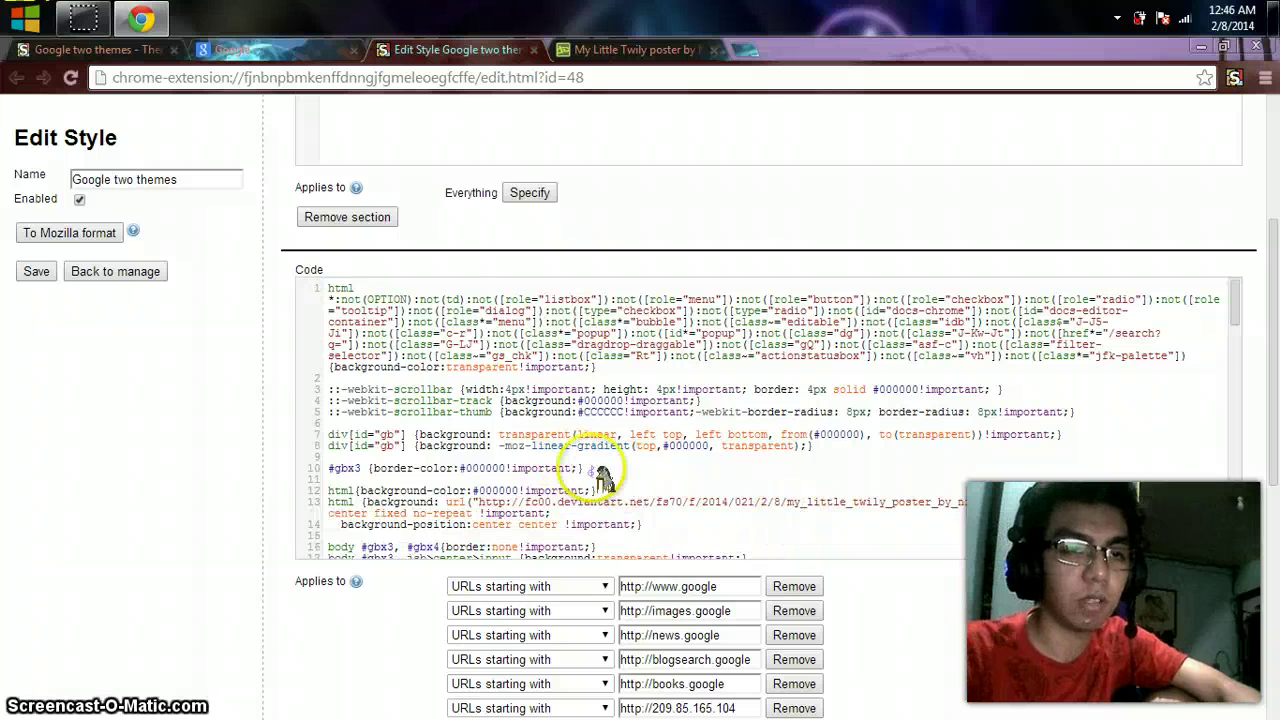
pyautogui.scroll(-2, 610, 465)
pyautogui.scroll(-3, 625, 455)
pyautogui.scroll(3, 623, 436)
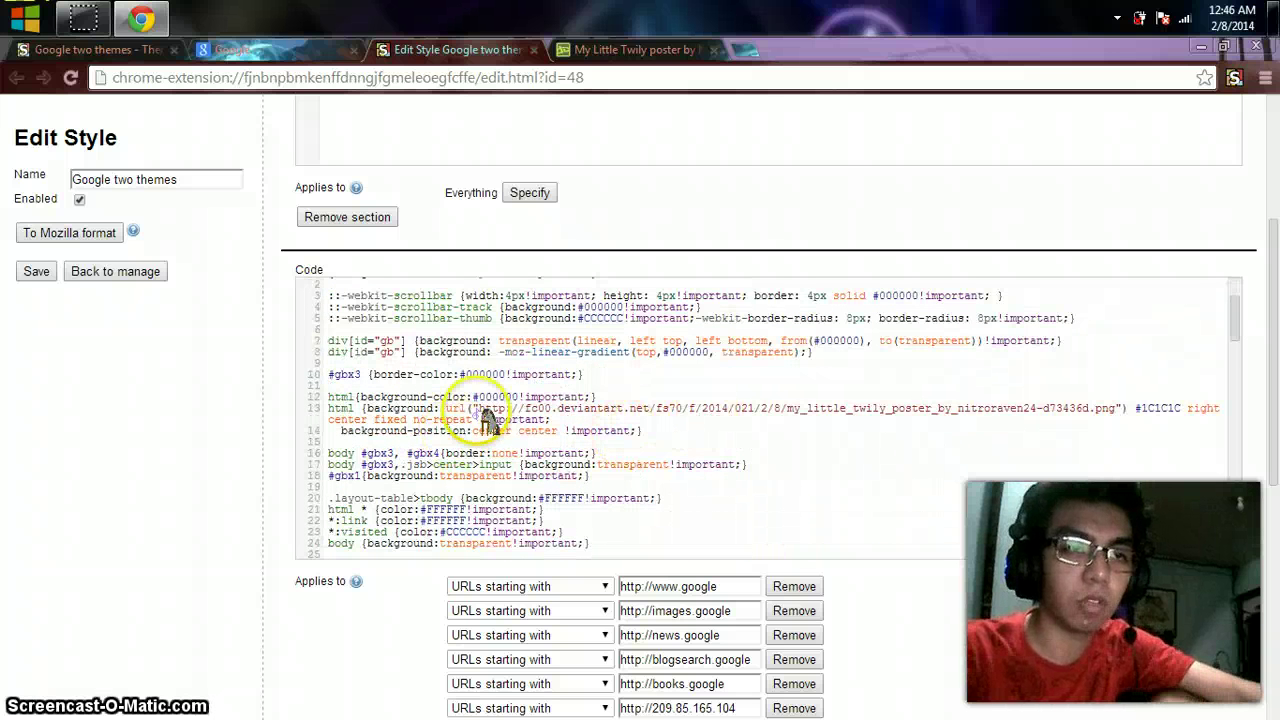
pyautogui.click(36, 271)
pyautogui.click(251, 51)
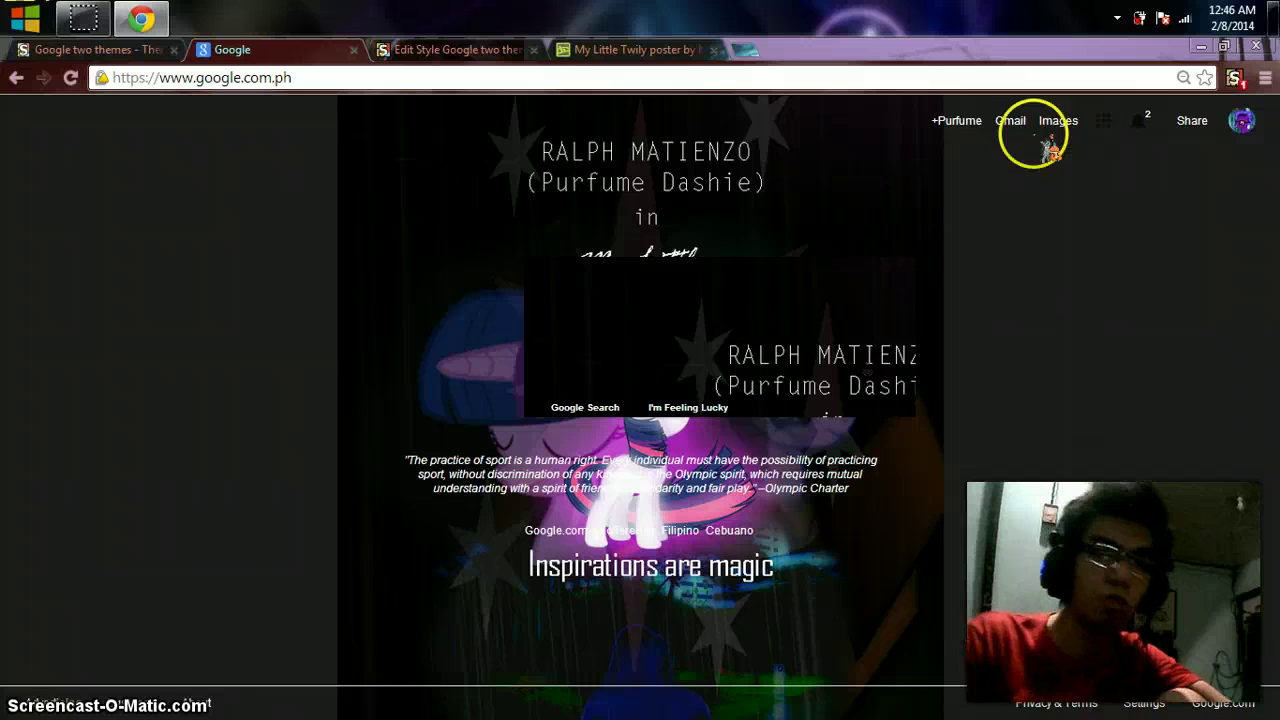
# Step: Review the html background rule in the style code, close the style editor tab and return to the Google page
pyautogui.click(457, 55)
pyautogui.scroll(-3, 550, 425)
pyautogui.scroll(3, 550, 425)
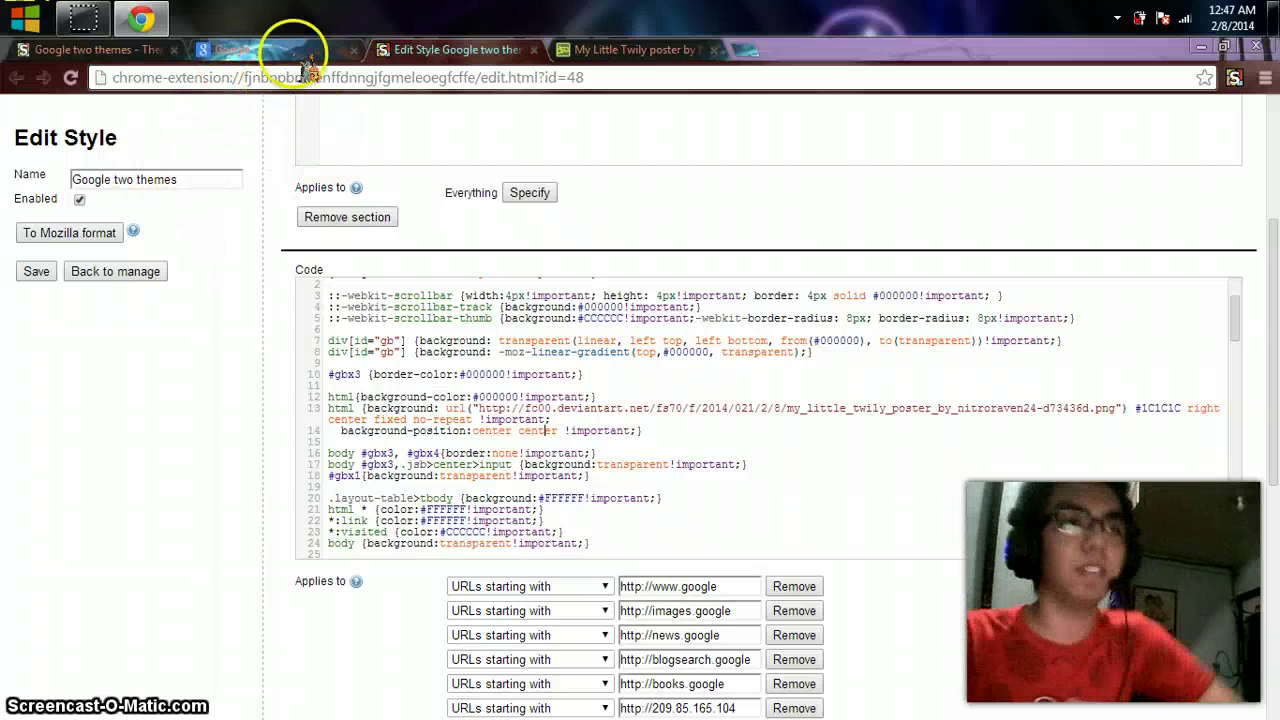
pyautogui.click(788, 408)
pyautogui.scroll(-2, 663, 420)
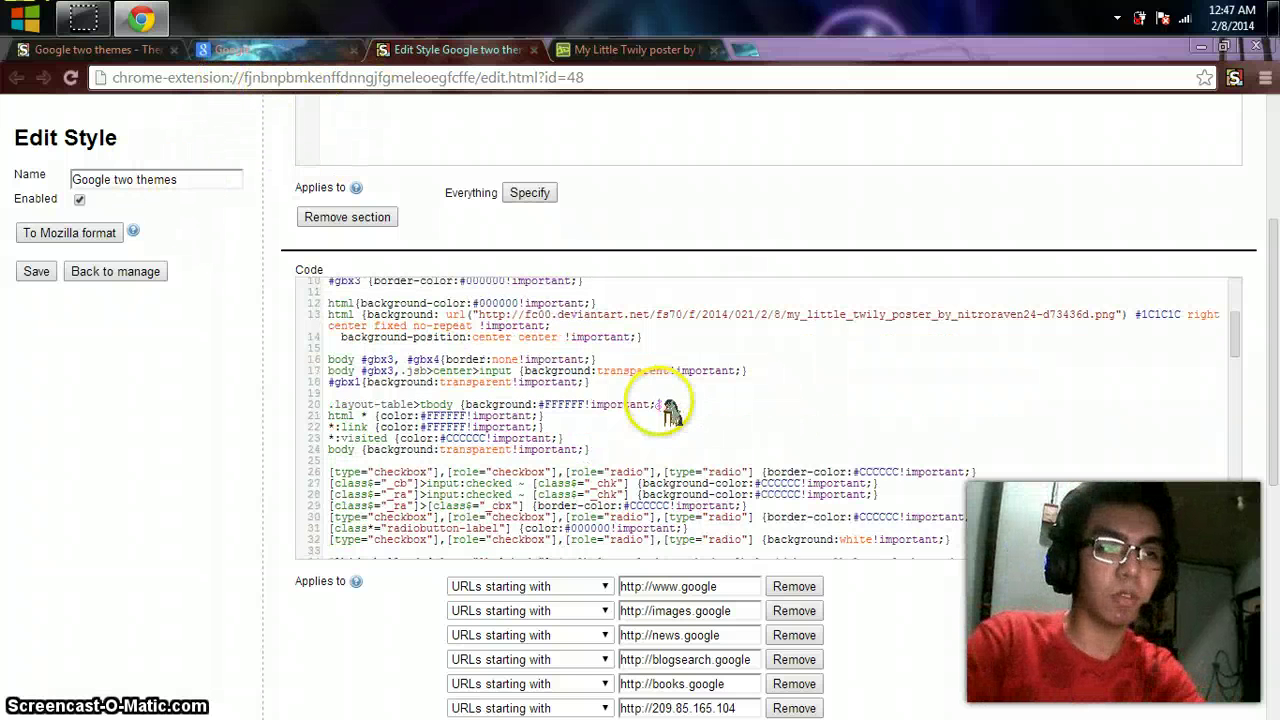
pyautogui.scroll(2, 670, 410)
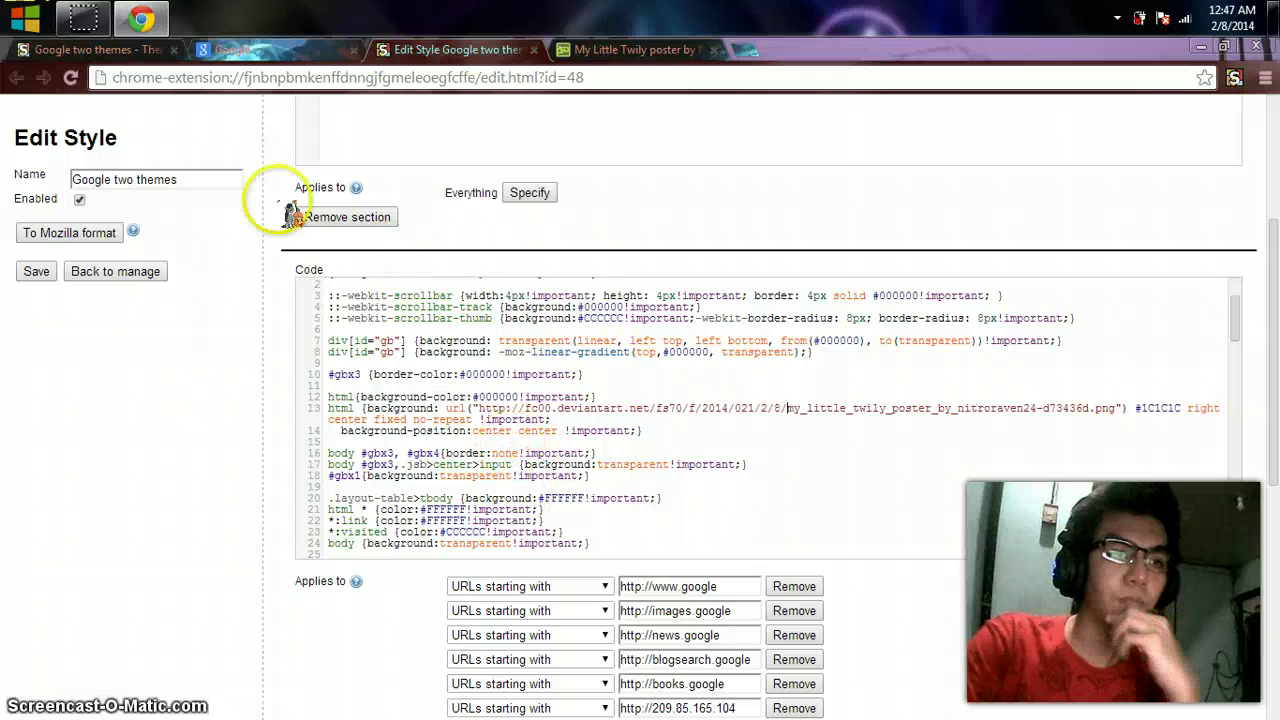
pyautogui.click(533, 49)
pyautogui.click(312, 50)
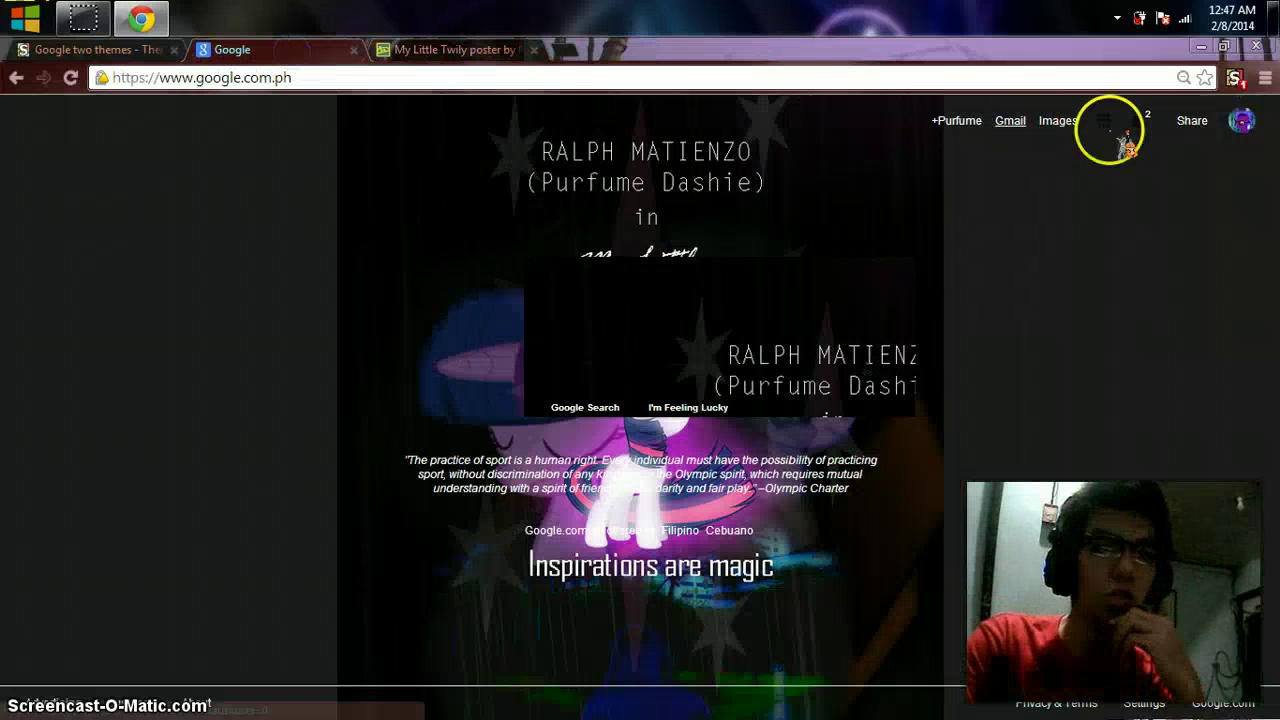
# Step: Delete the Google two themes style and enable the Dark Blue Galaxy Google and TwiCane Google Logo styles
pyautogui.click(1234, 77)
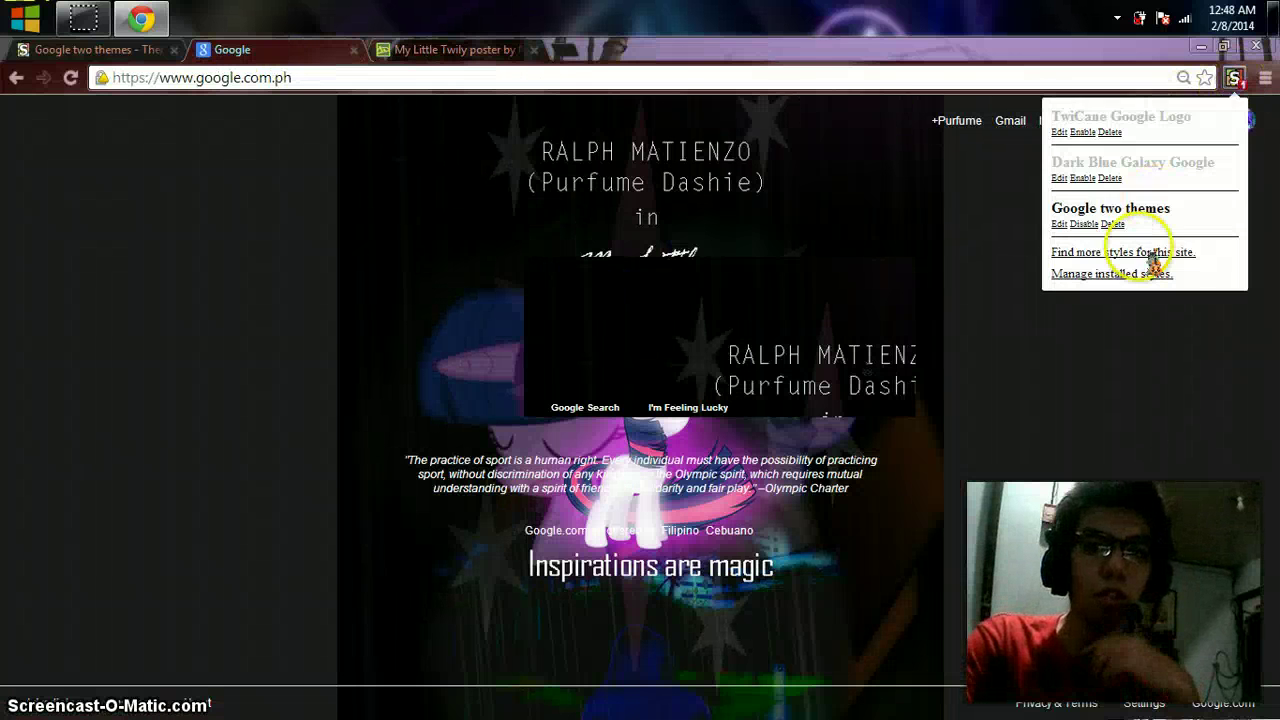
pyautogui.click(1112, 224)
pyautogui.click(1236, 229)
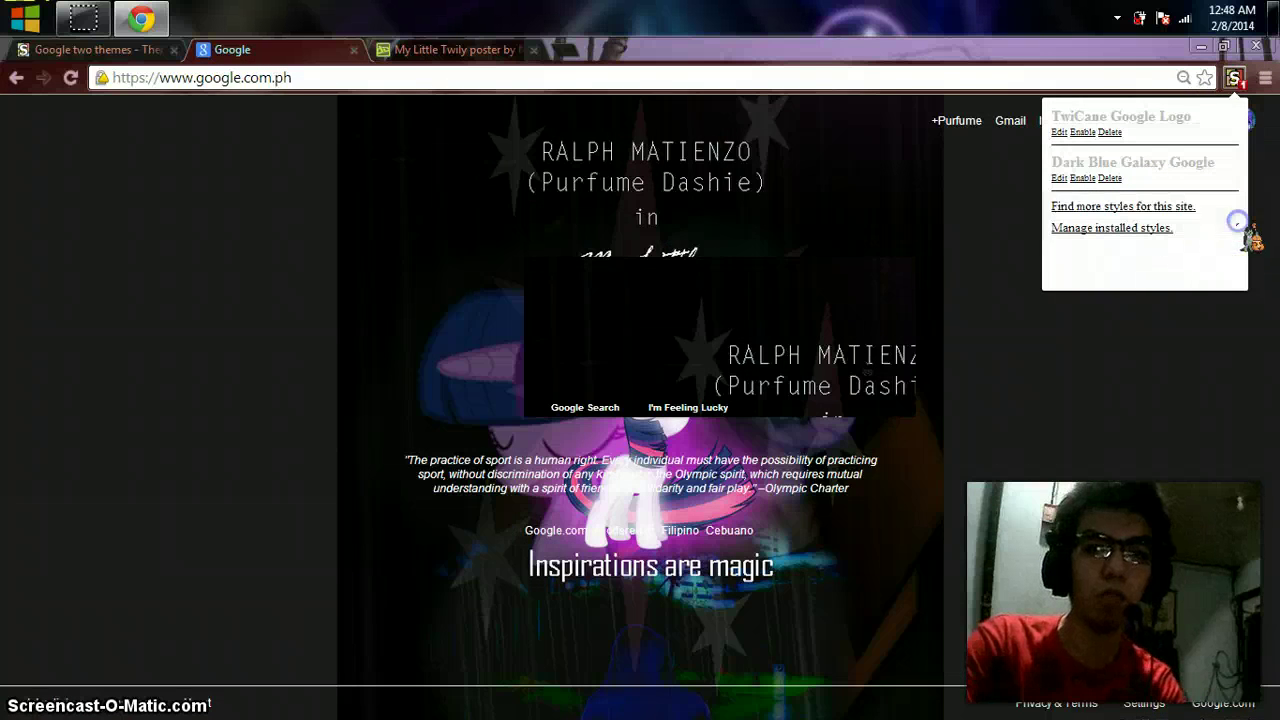
pyautogui.click(1083, 178)
pyautogui.click(1083, 132)
# Step: Load YouTube in the deviantART tab and look through its themed home page
pyautogui.click(450, 49)
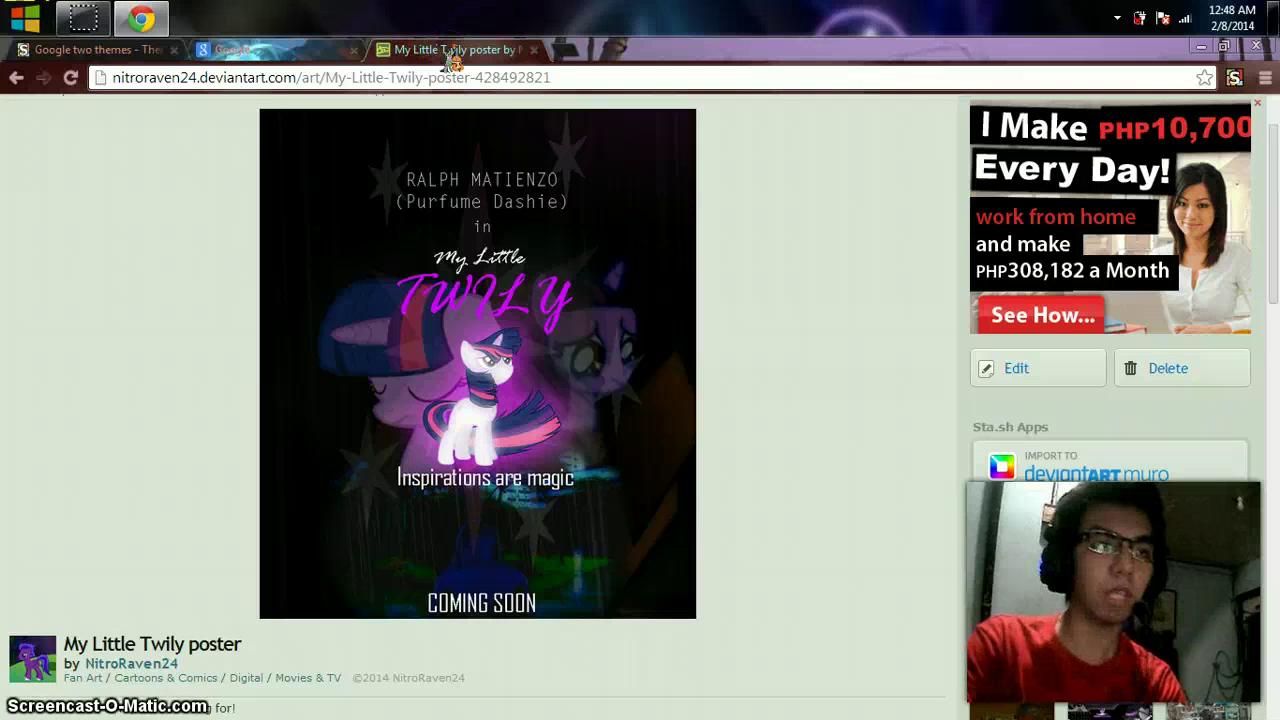
pyautogui.click(486, 79)
pyautogui.write('youtube')
pyautogui.click(491, 118)
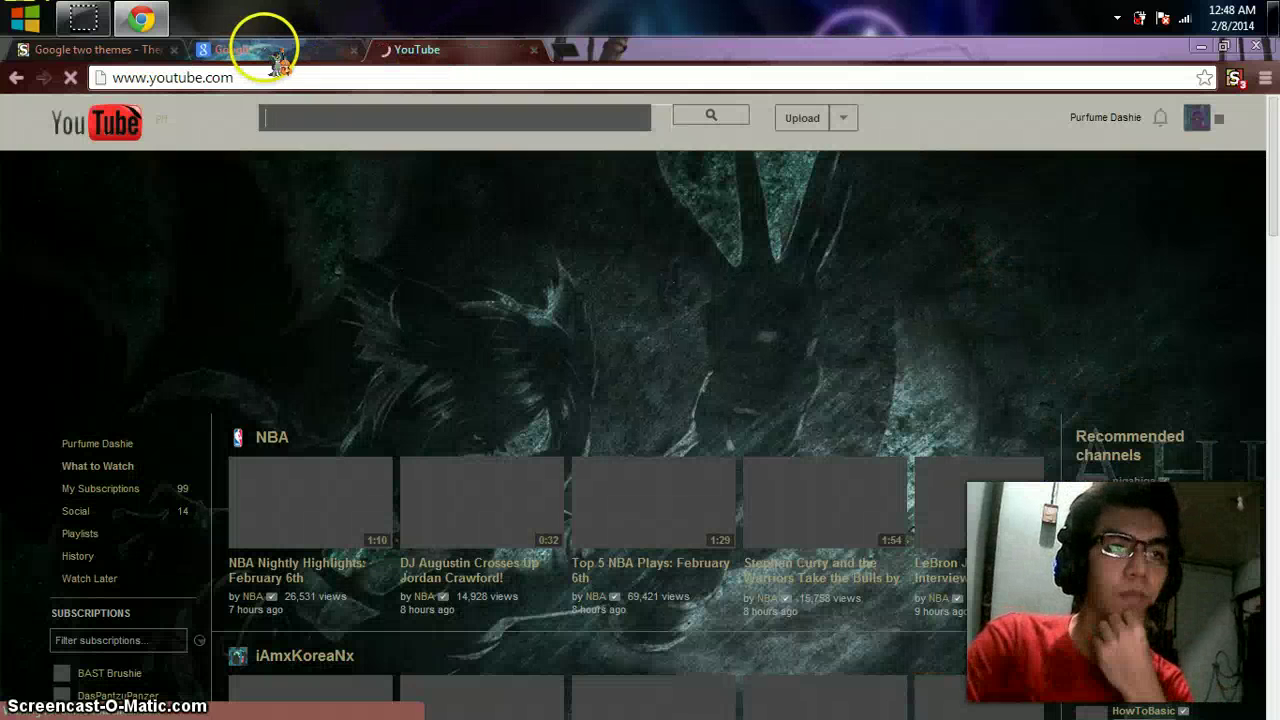
pyautogui.scroll(-2, 85, 455)
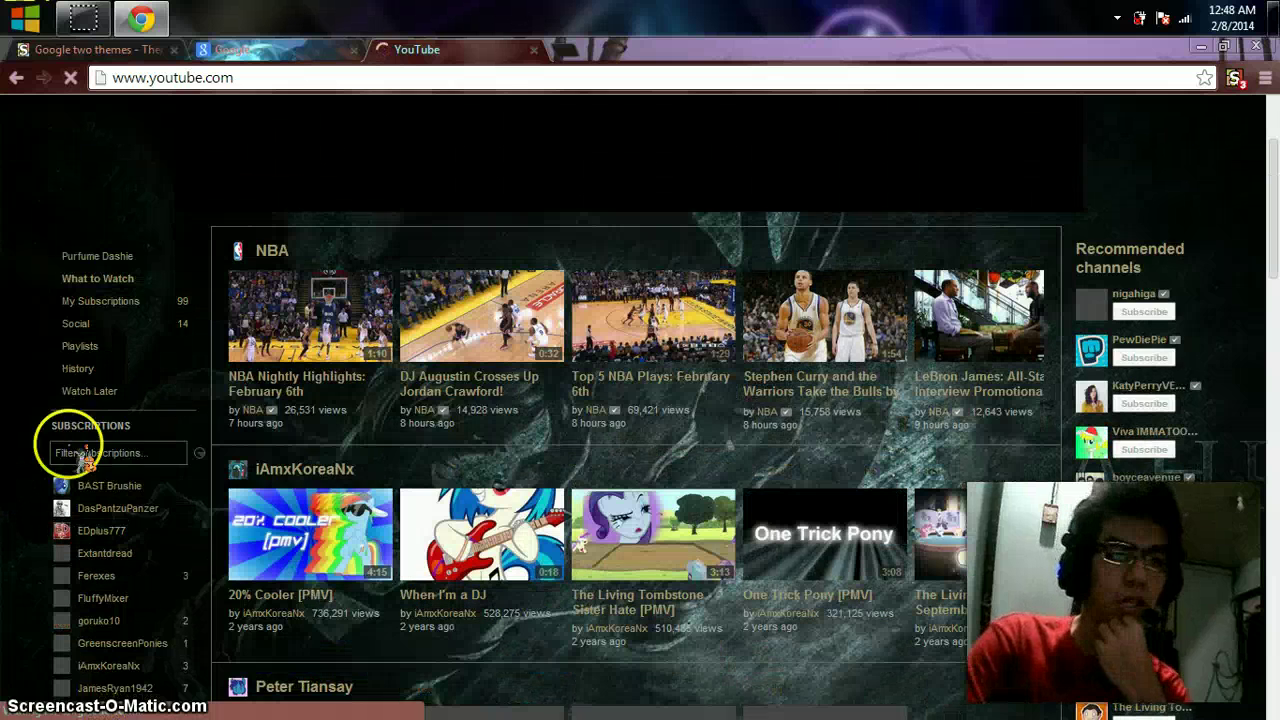
pyautogui.scroll(-7, 20, 445)
pyautogui.scroll(2, 20, 450)
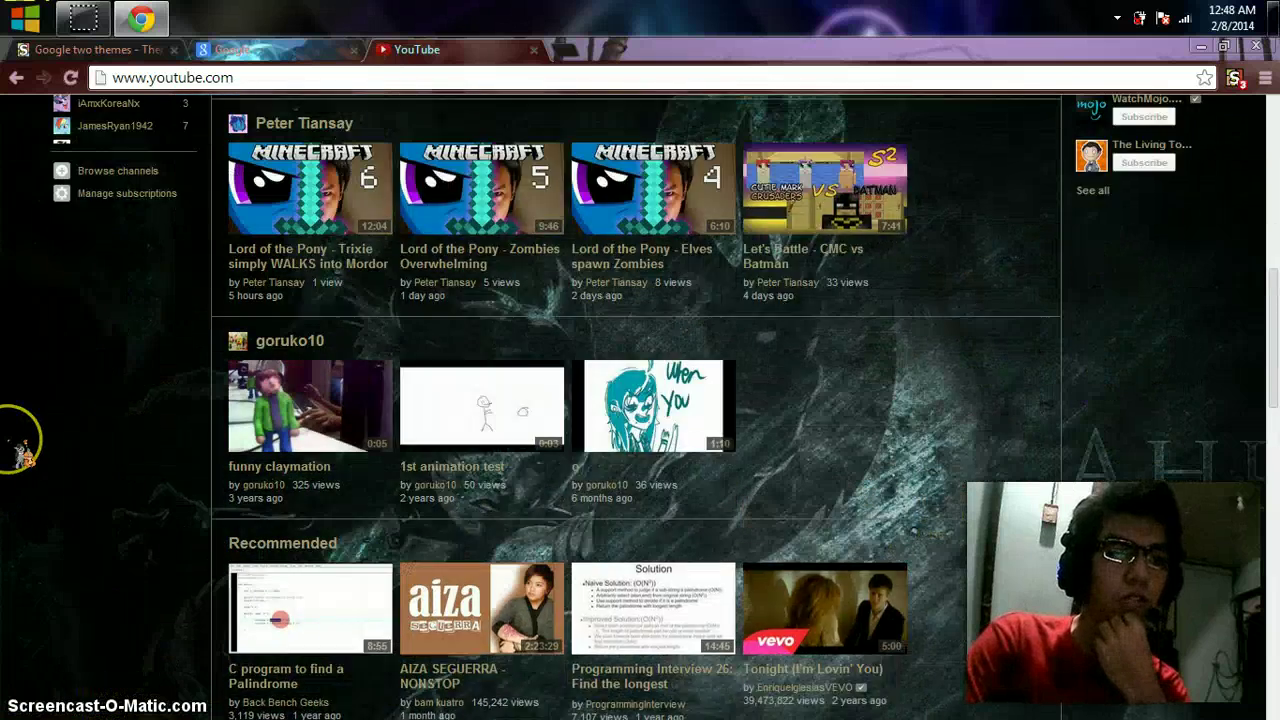
pyautogui.scroll(1, 20, 445)
pyautogui.scroll(5, 1020, 470)
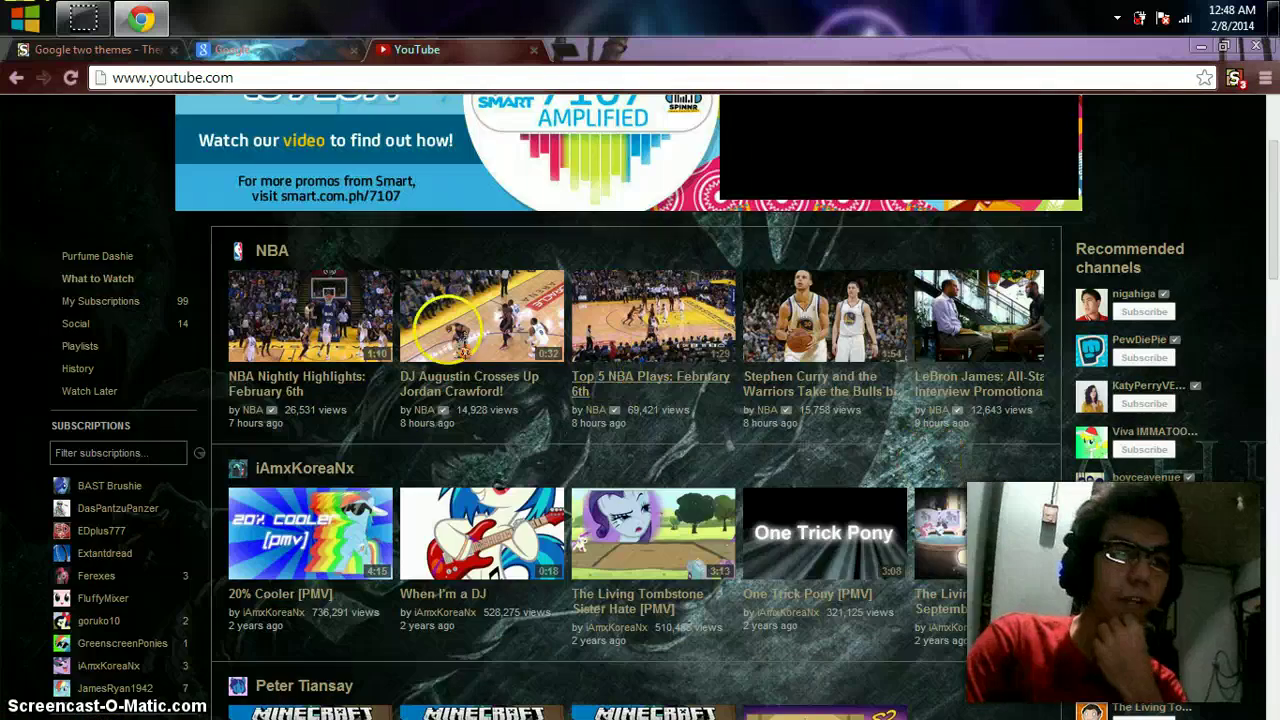
pyautogui.scroll(2, 72, 250)
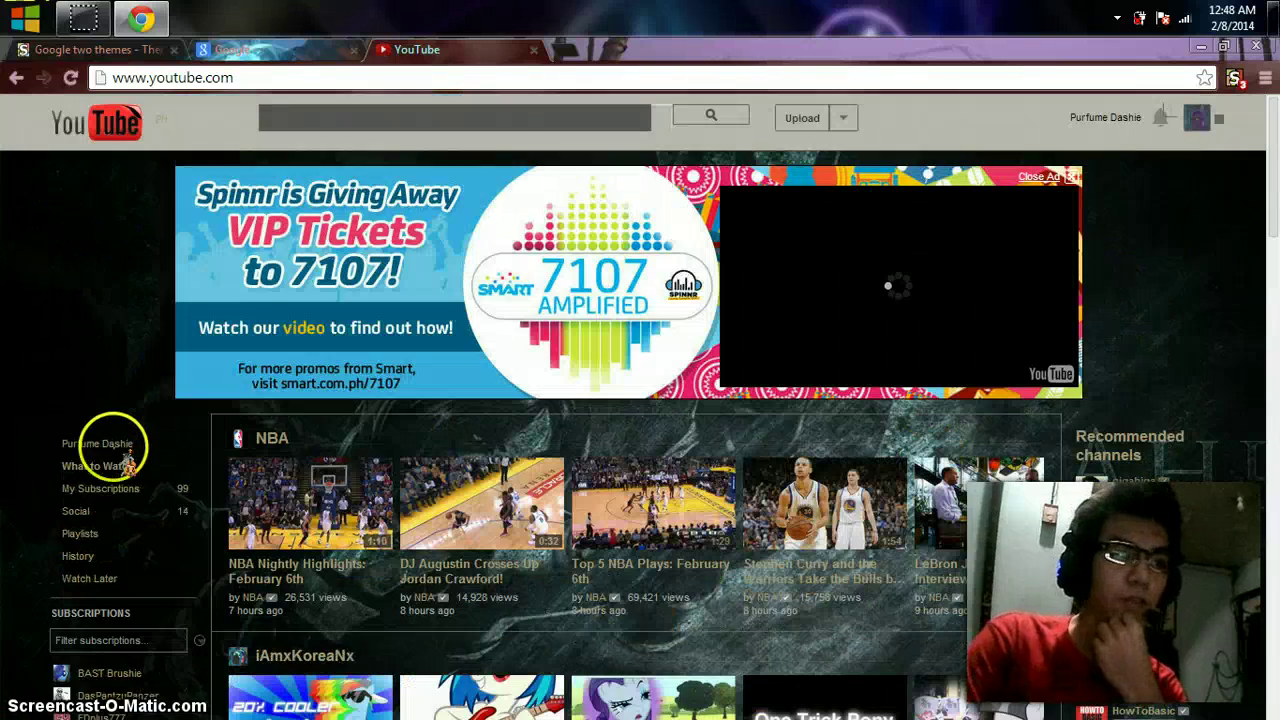
# Step: Search Google for "youtube skins and themes" and open the userstyles.org result to browse its YouTube styles
pyautogui.click(292, 52)
pyautogui.click(503, 372)
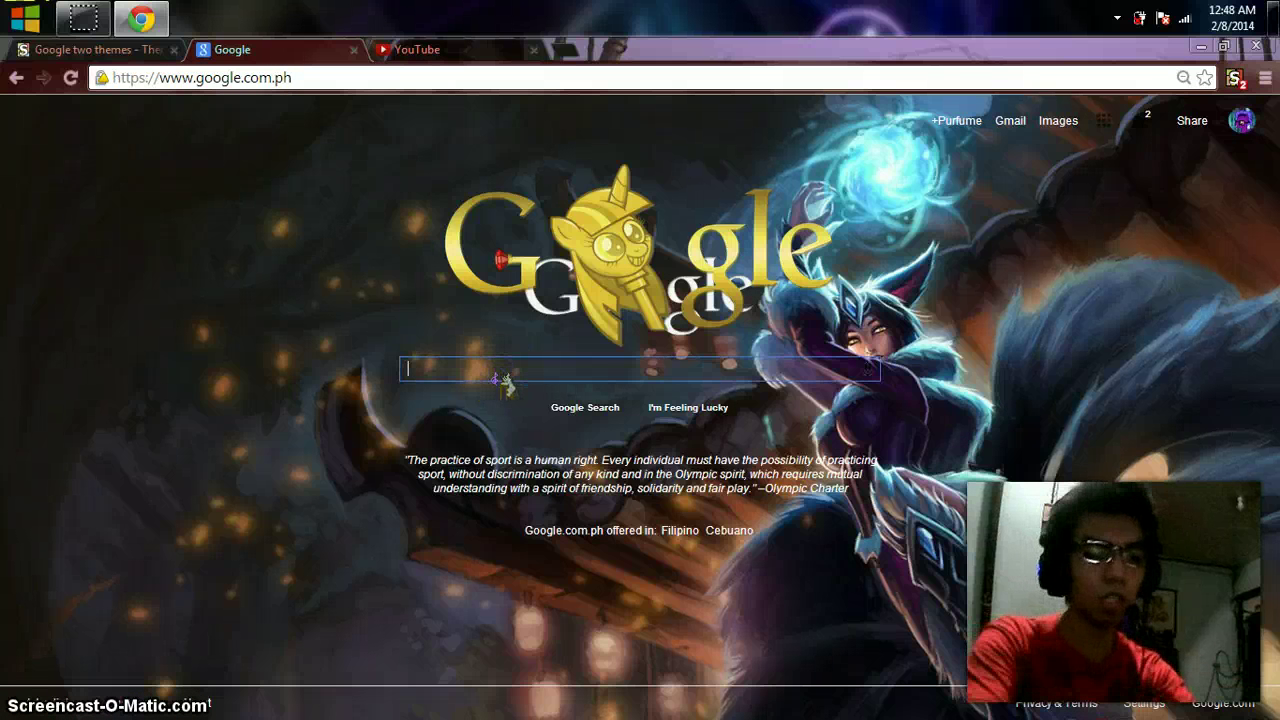
pyautogui.write('you')
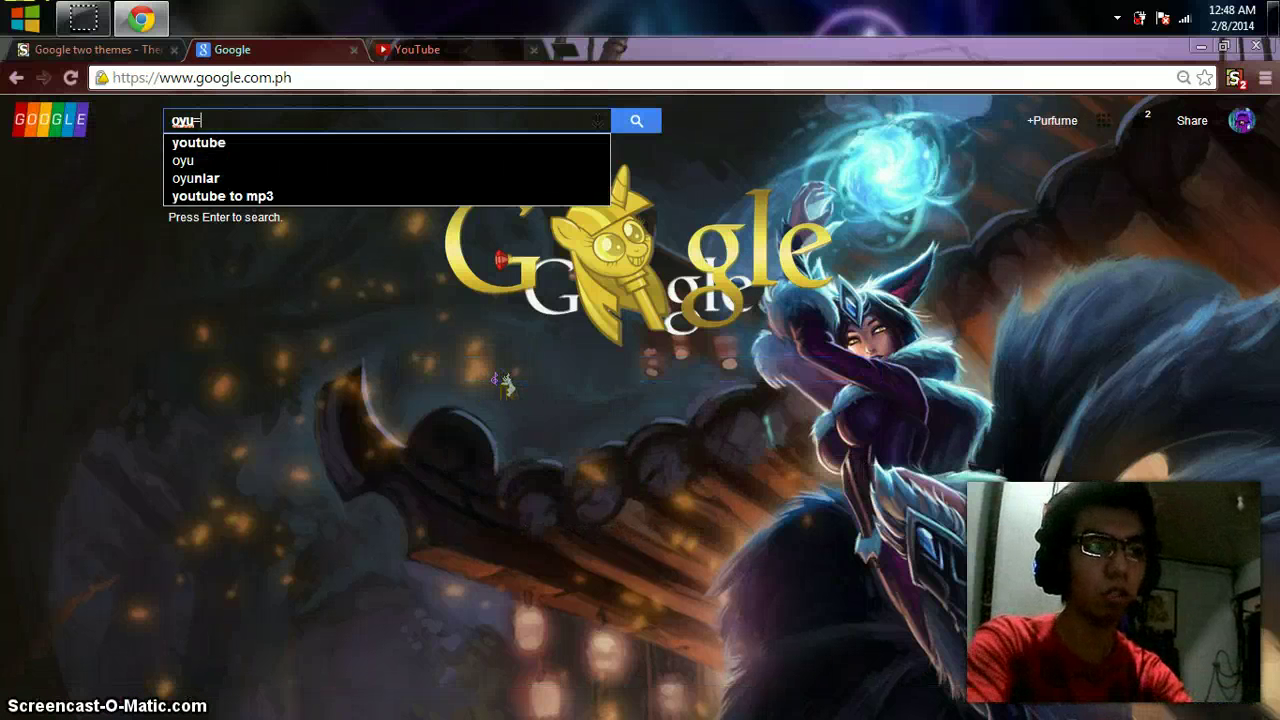
pyautogui.press('BackSpace')
pyautogui.press('BackSpace')
pyautogui.press('BackSpace')
pyautogui.write('tube ski')
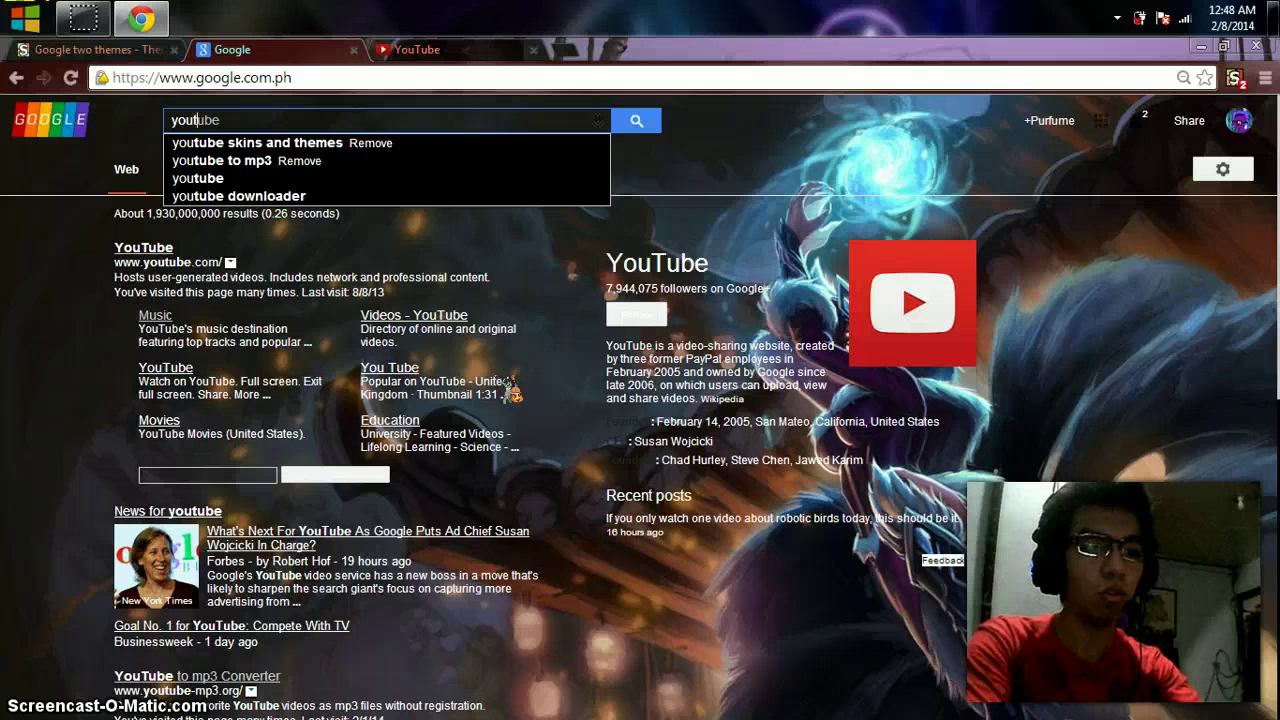
pyautogui.write('ns and themes')
pyautogui.press('Return')
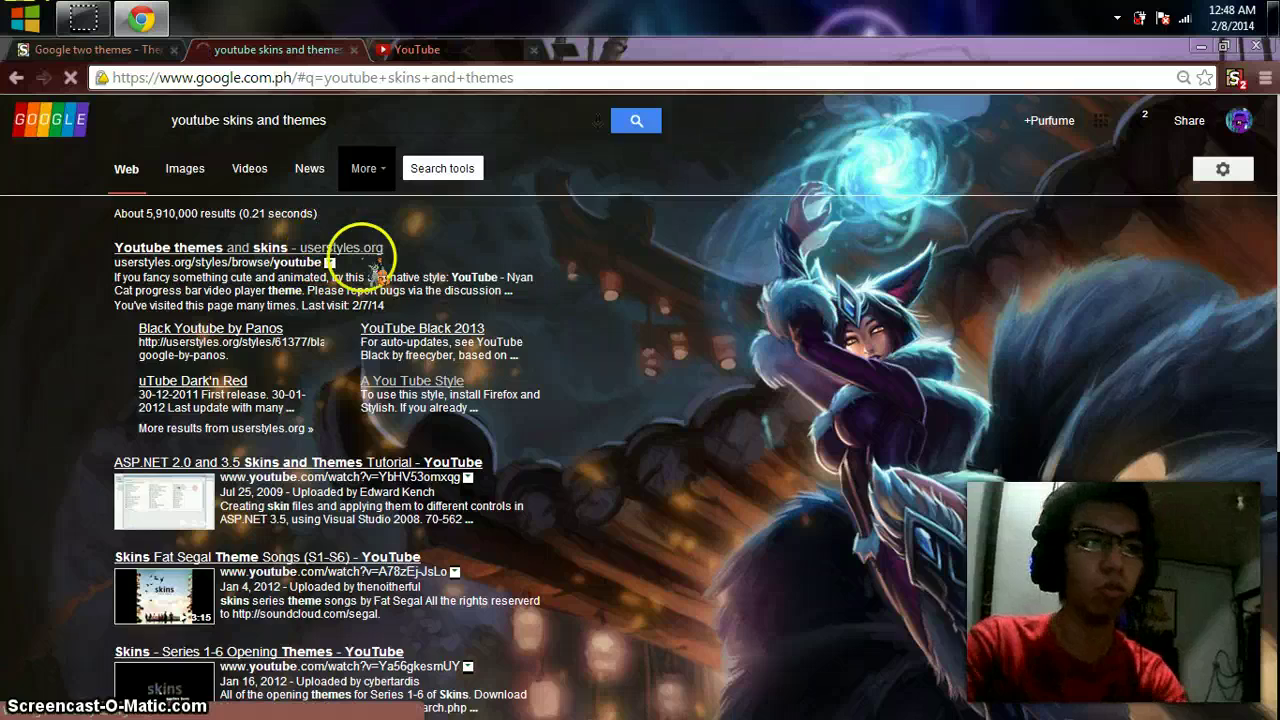
pyautogui.click(352, 250)
pyautogui.scroll(-6, 729, 229)
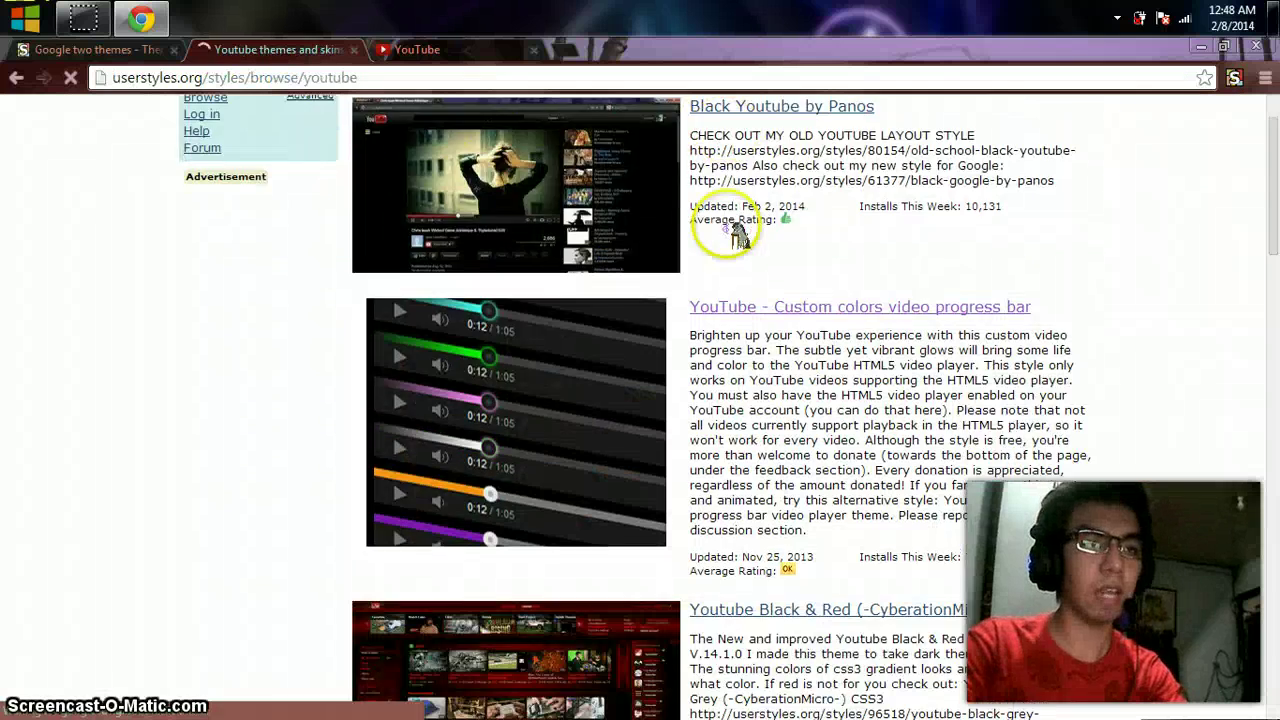
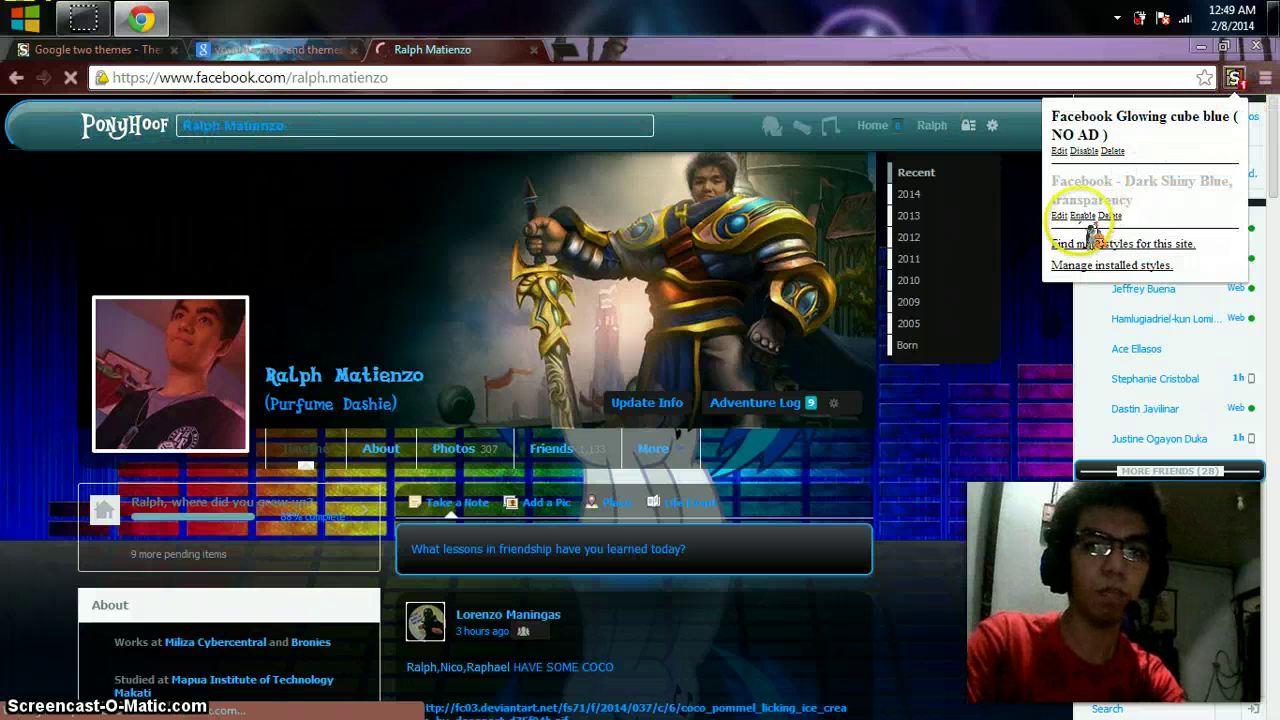
# Step: Disable the Facebook Glowing cube blue ( NO AD ) style on the Facebook profile page
pyautogui.click(1084, 151)
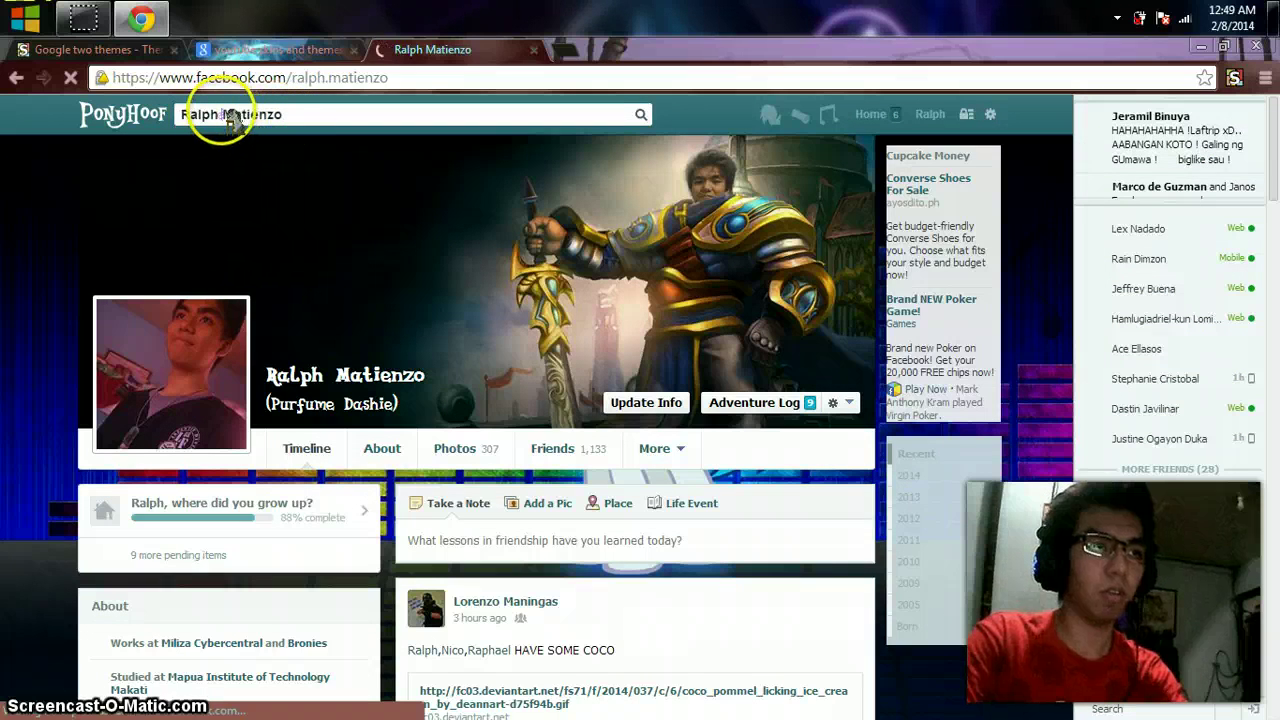
# Step: Look up "ponyhoof" in the Facebook search suggestions and clear the search text
pyautogui.click(284, 120)
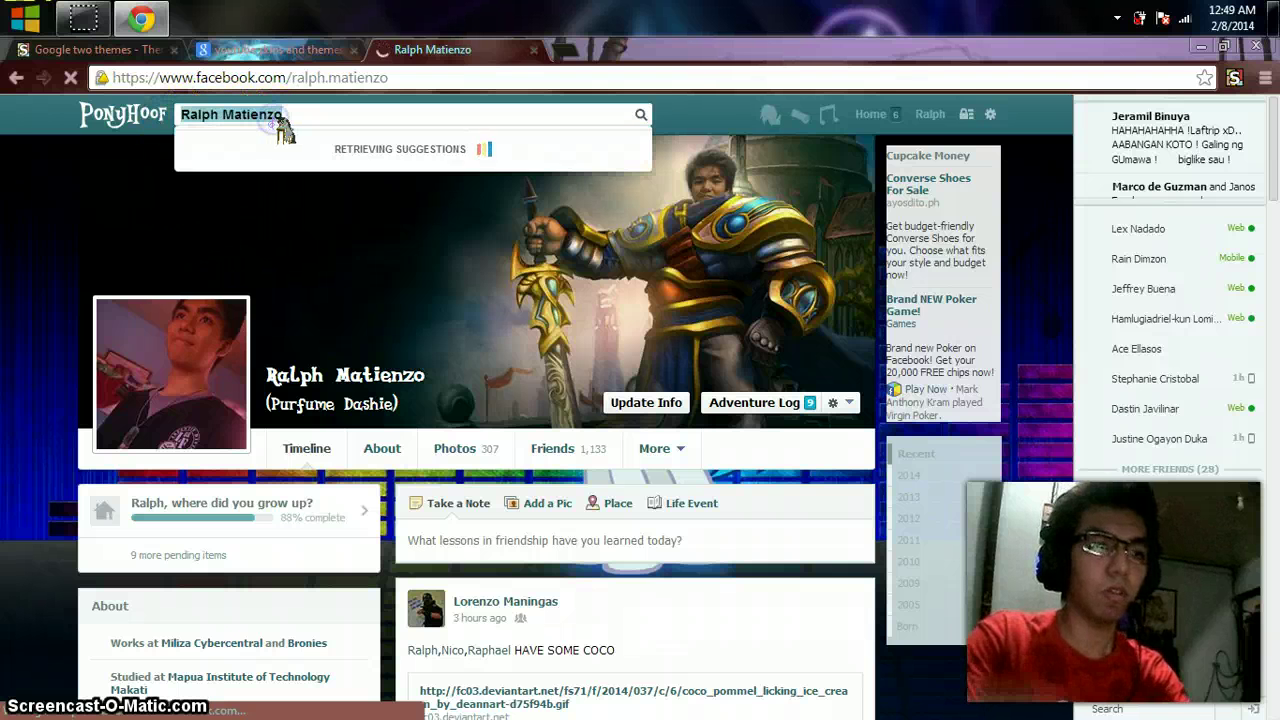
pyautogui.write('ponyhoof')
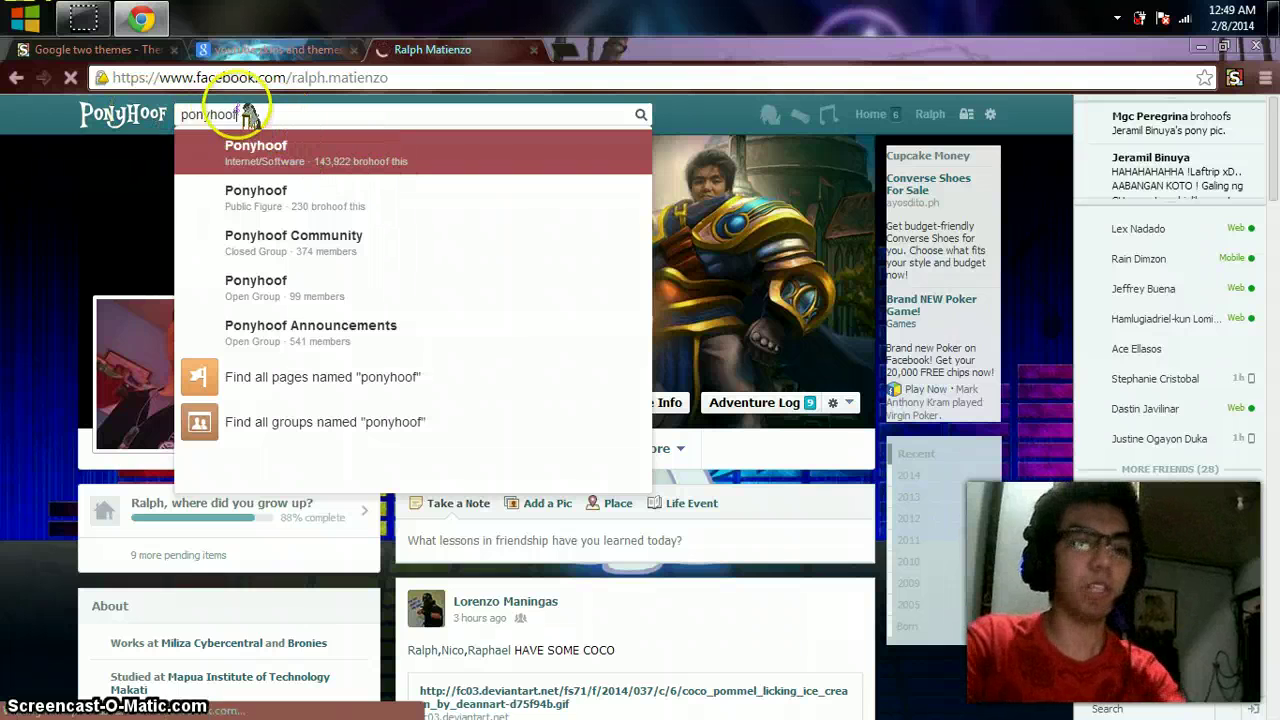
pyautogui.press('BackSpace')
pyautogui.press('BackSpace')
pyautogui.press('BackSpace')
pyautogui.press('BackSpace')
pyautogui.press('BackSpace')
pyautogui.press('BackSpace')
pyautogui.press('BackSpace')
pyautogui.press('BackSpace')
pyautogui.click(15, 252)
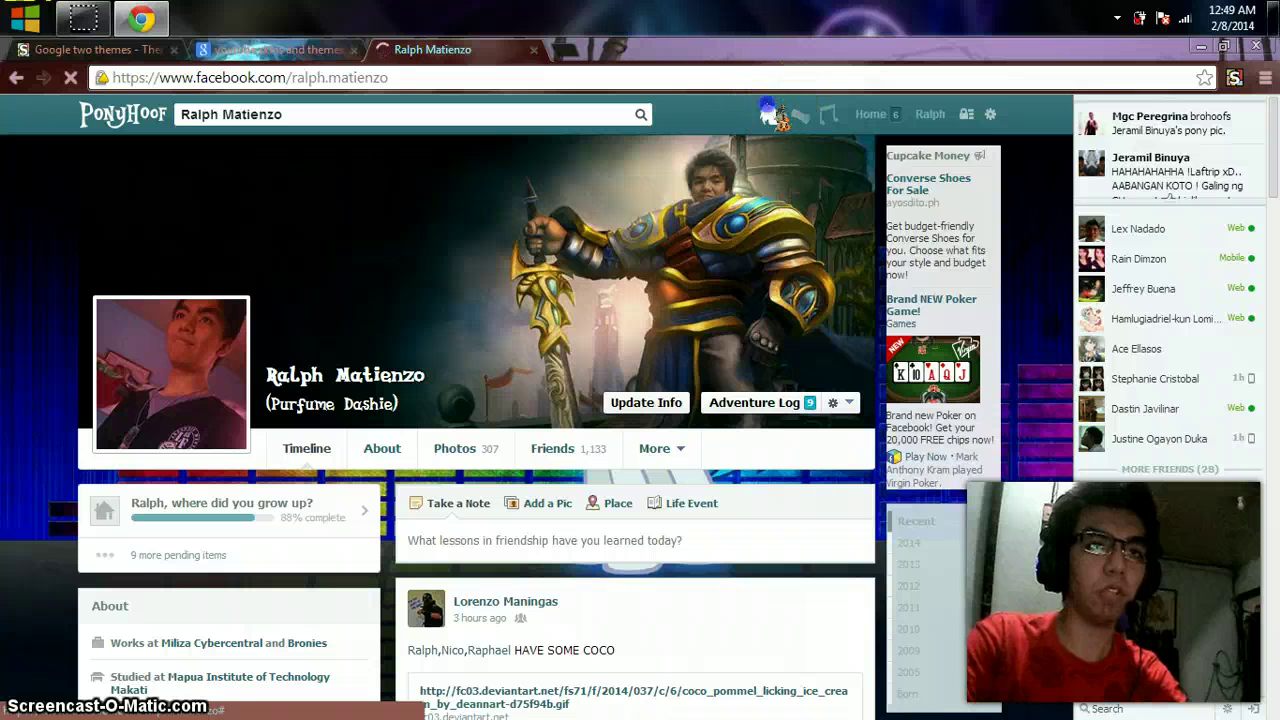
# Step: Open the friendship requests list on Facebook
pyautogui.click(772, 114)
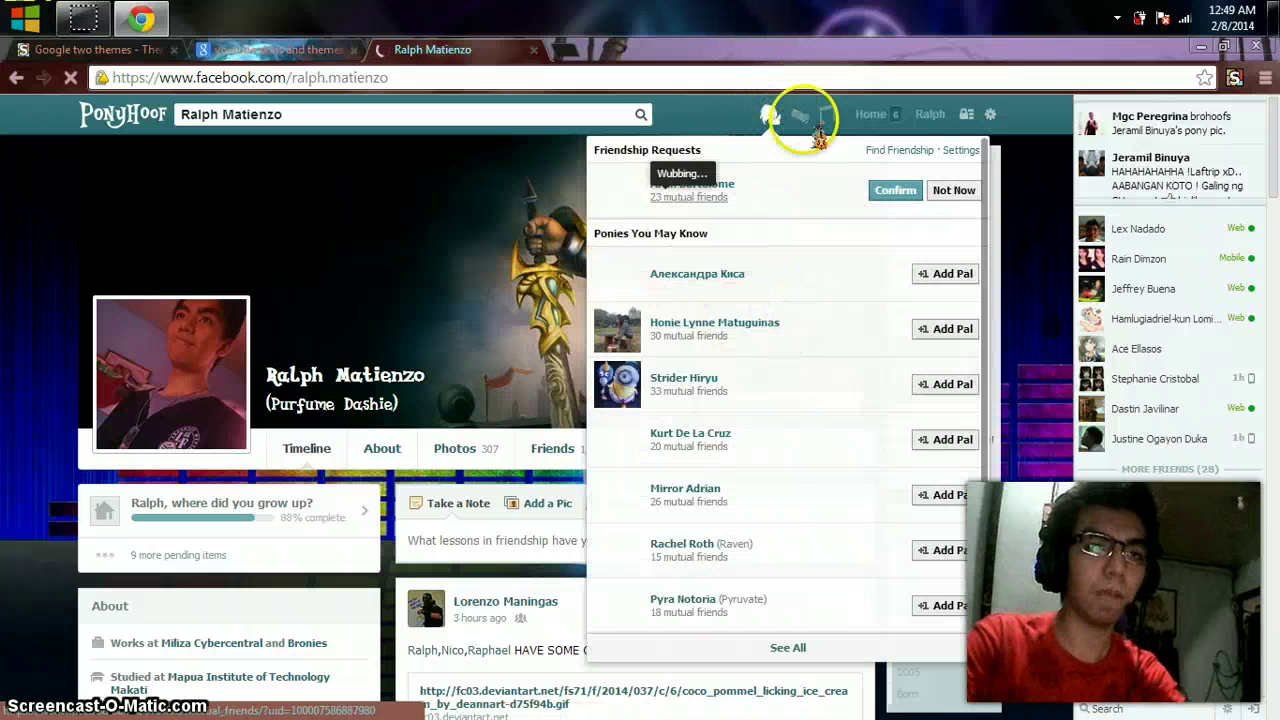
# Step: View the Ponyhoof-themed message inbox and notifications list on the Facebook profile page, and close the list
pyautogui.click(800, 116)
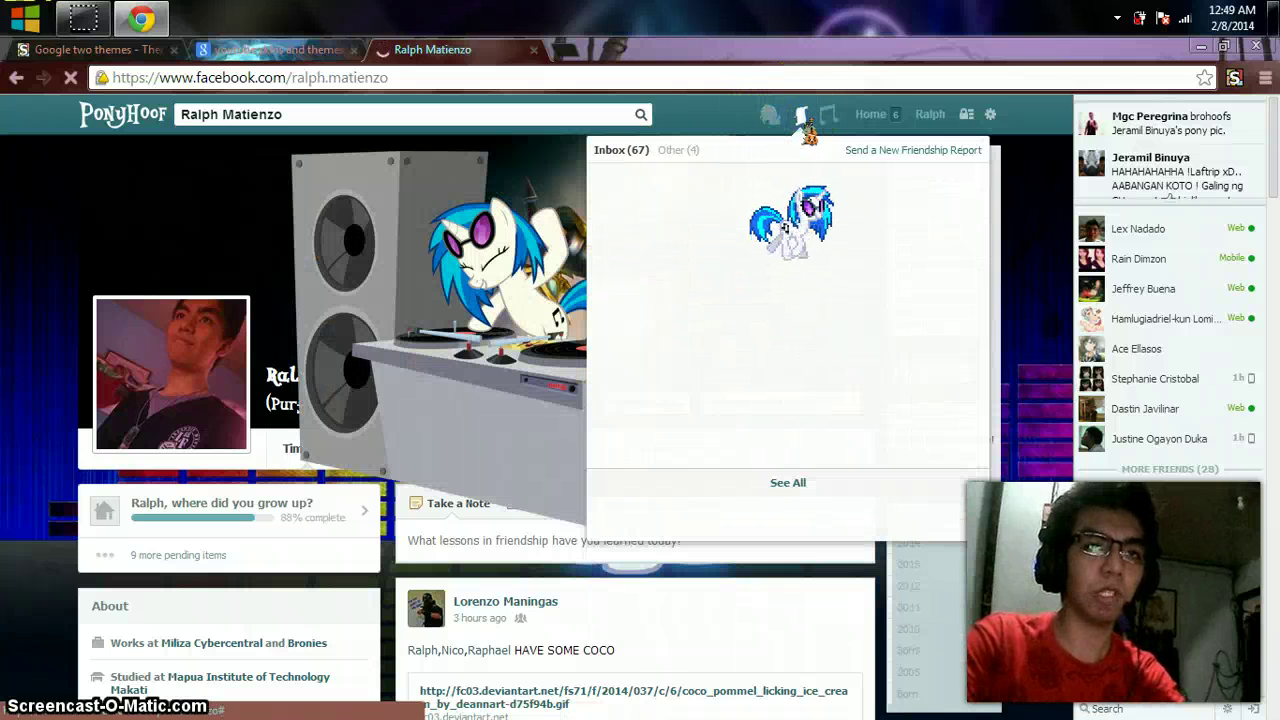
pyautogui.click(829, 114)
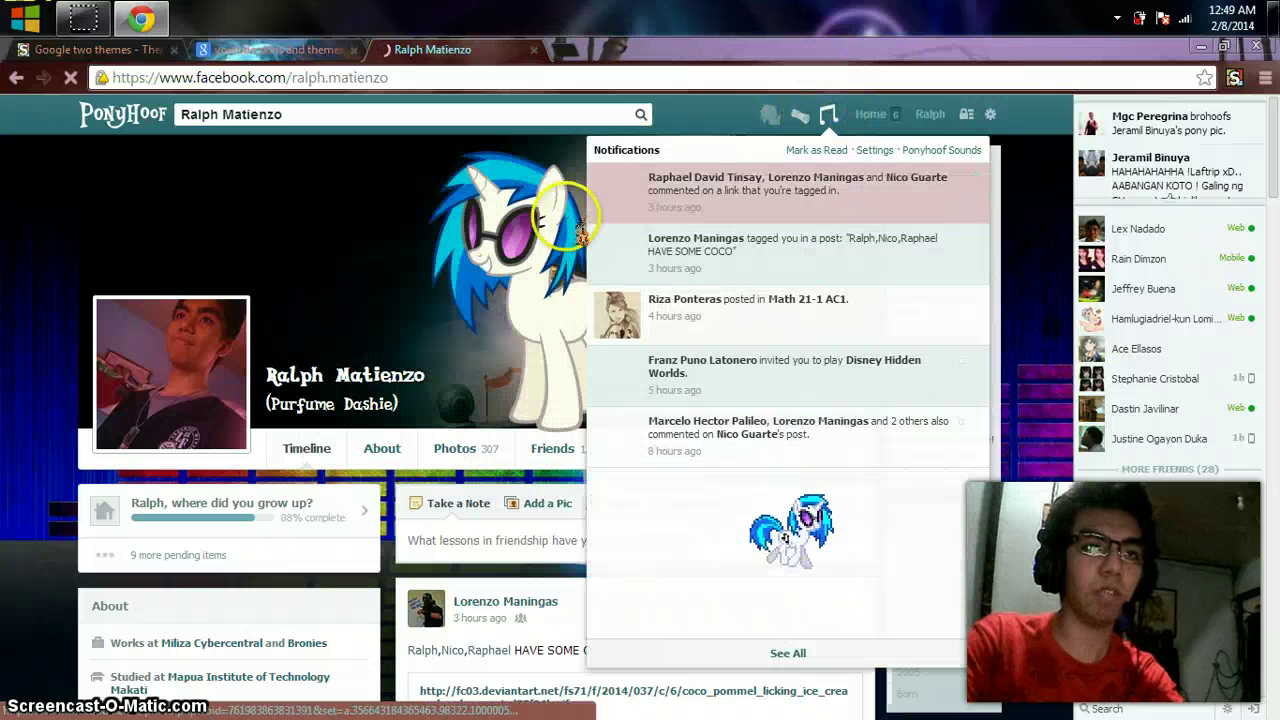
pyautogui.click(829, 114)
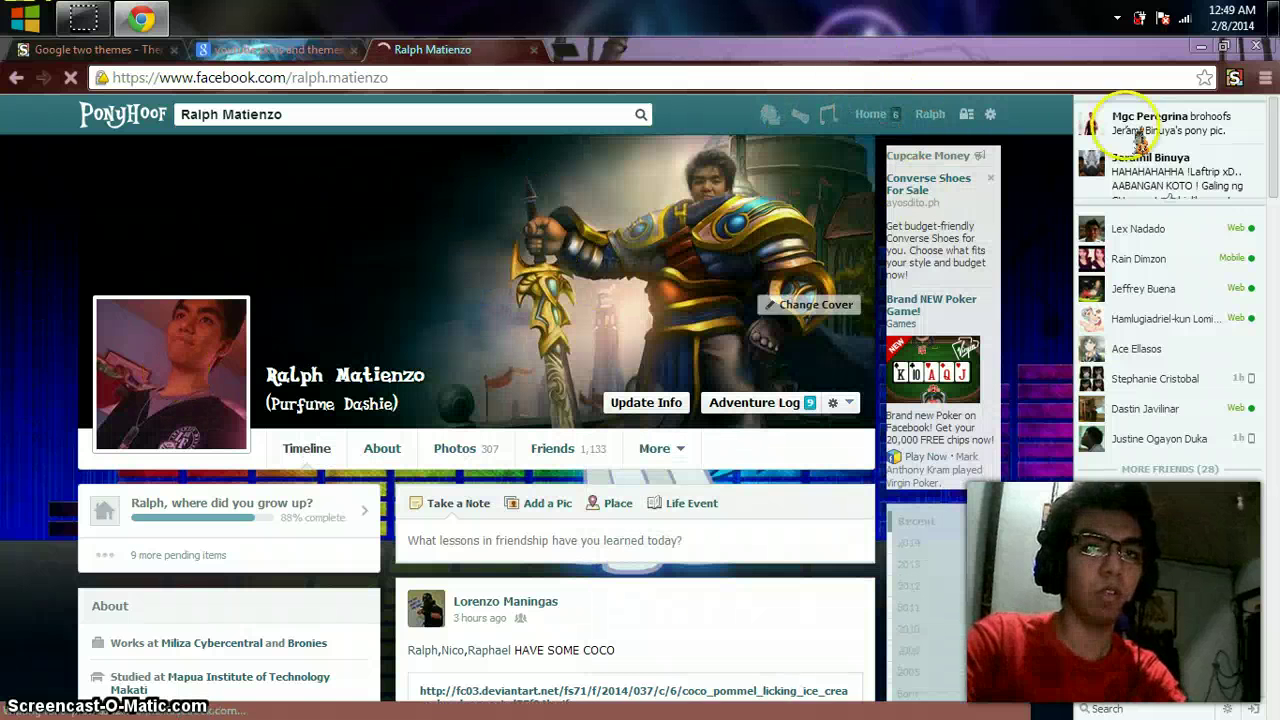
# Step: Enable the Facebook Glowing cube blue ( NO AD ) style on the Facebook profile page
pyautogui.click(1236, 78)
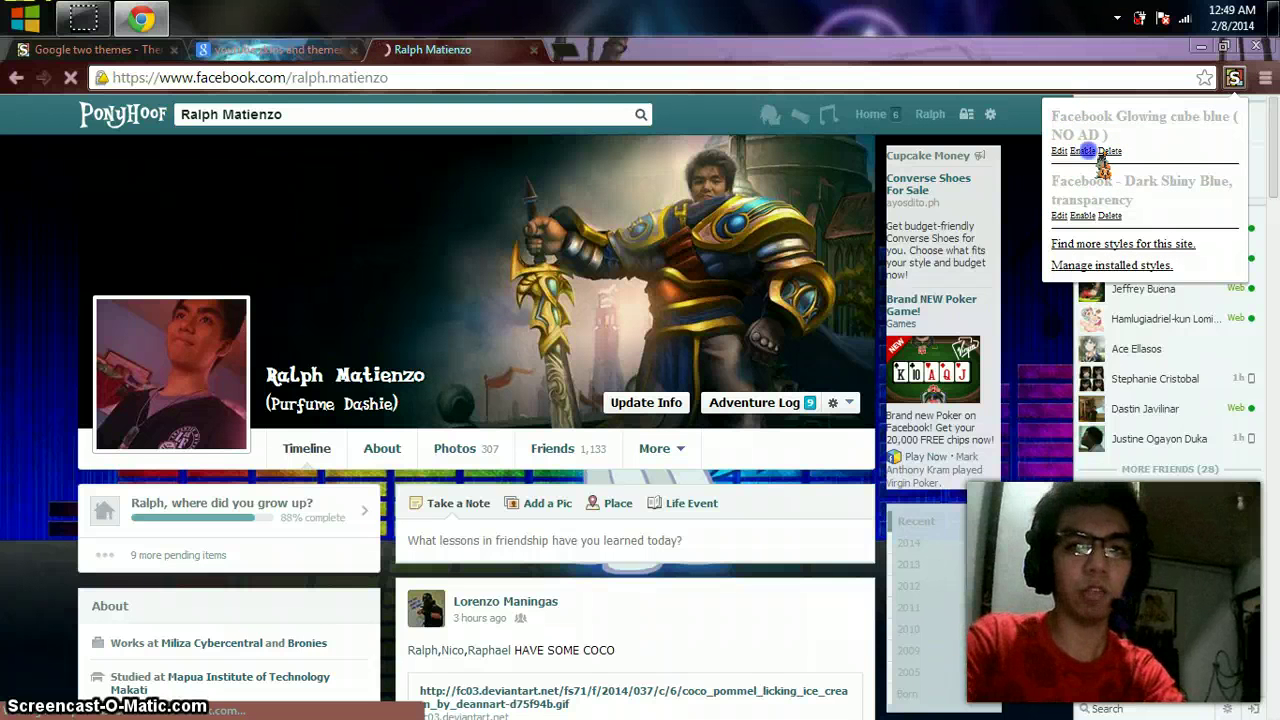
pyautogui.click(1083, 150)
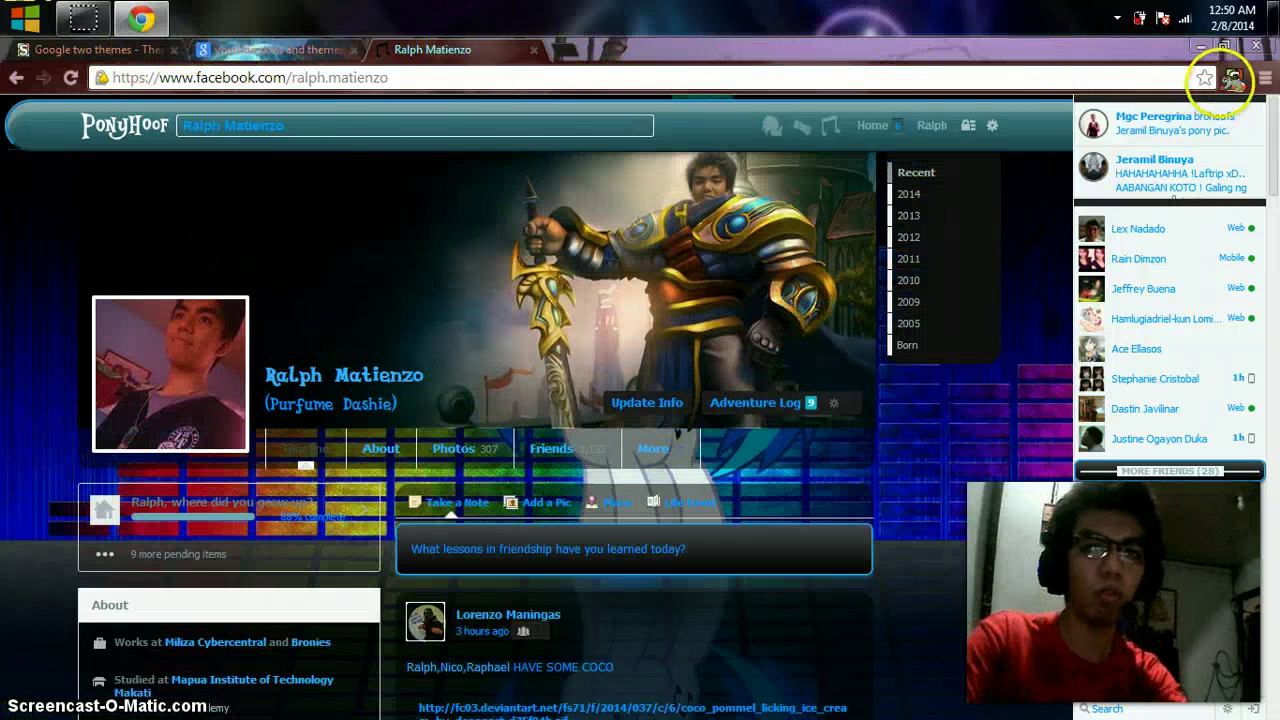
# Step: Open the Facebook Glowing cube blue ( NO AD ) style for editing, look through its CSS code, and close the editor
pyautogui.click(1234, 77)
pyautogui.click(1060, 151)
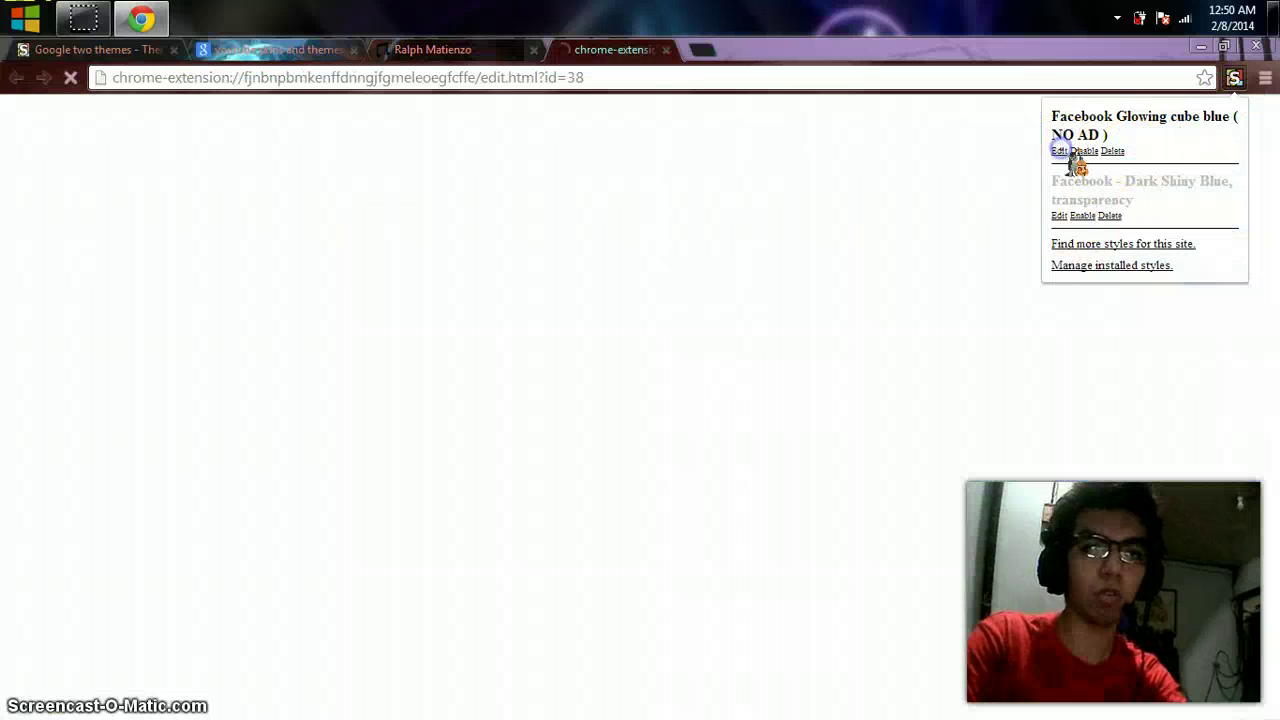
pyautogui.click(530, 187)
pyautogui.scroll(-10, 540, 190)
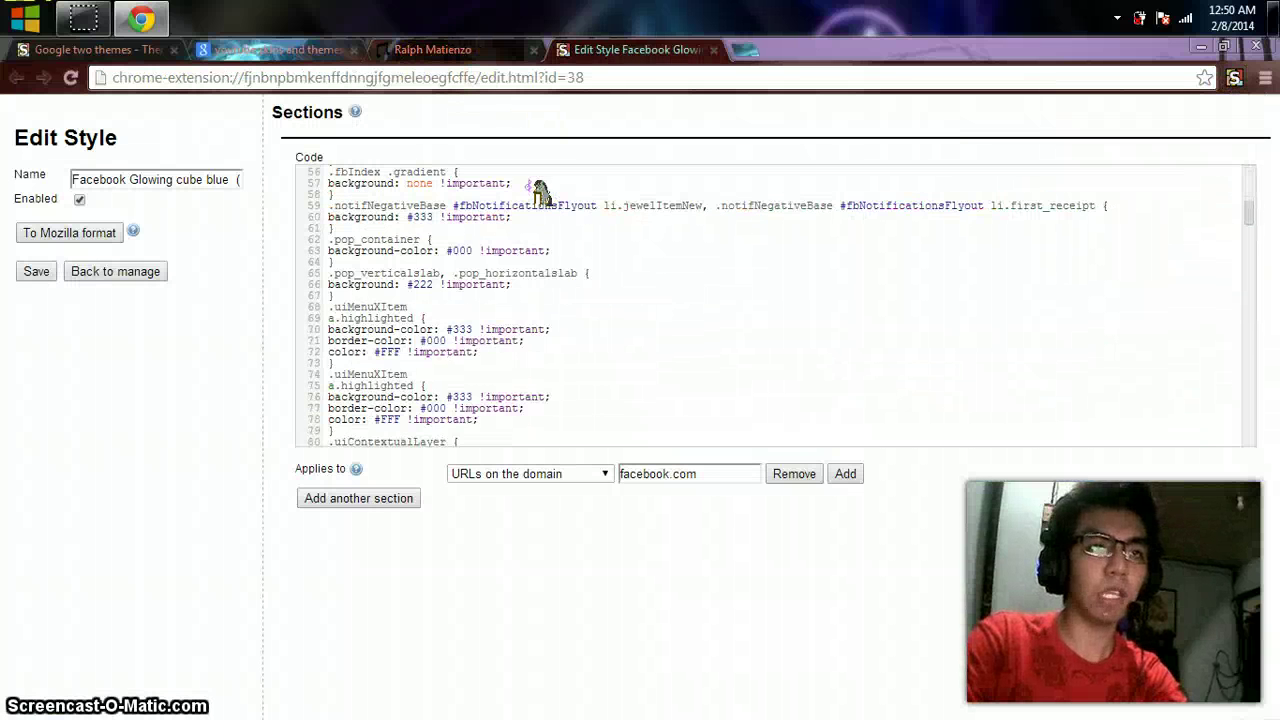
pyautogui.scroll(6, 553, 285)
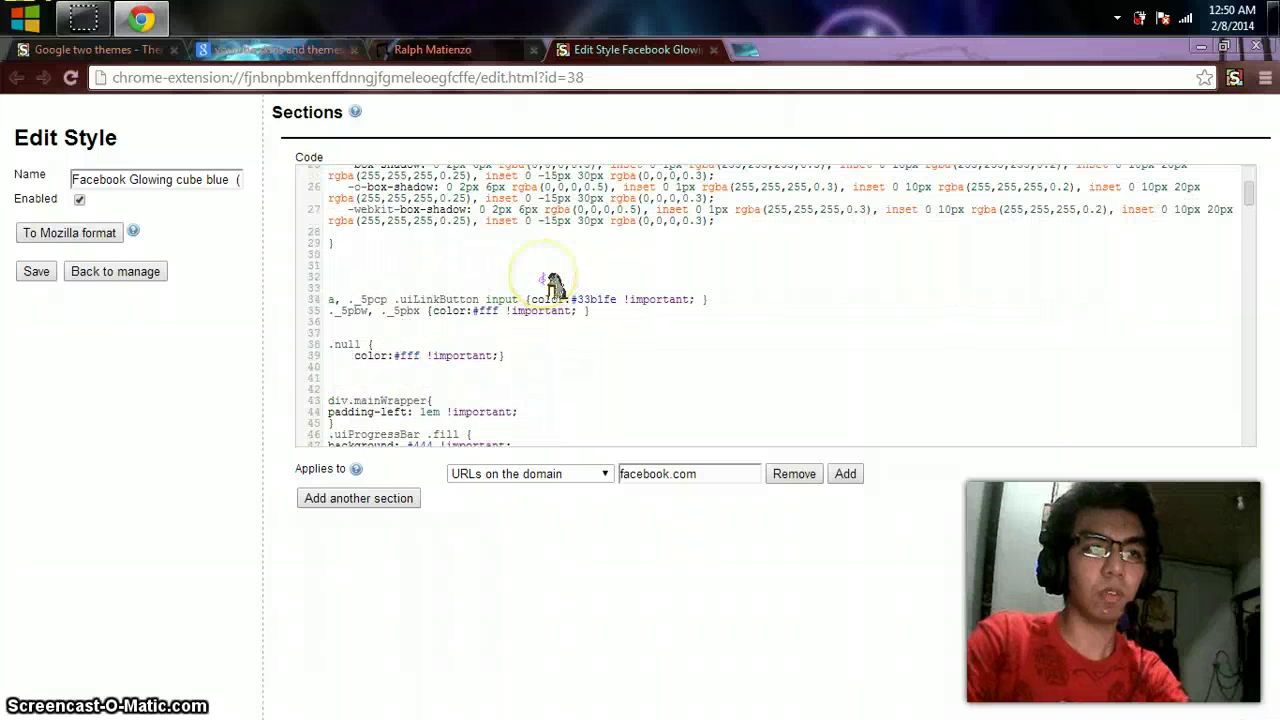
pyautogui.scroll(-8, 607, 255)
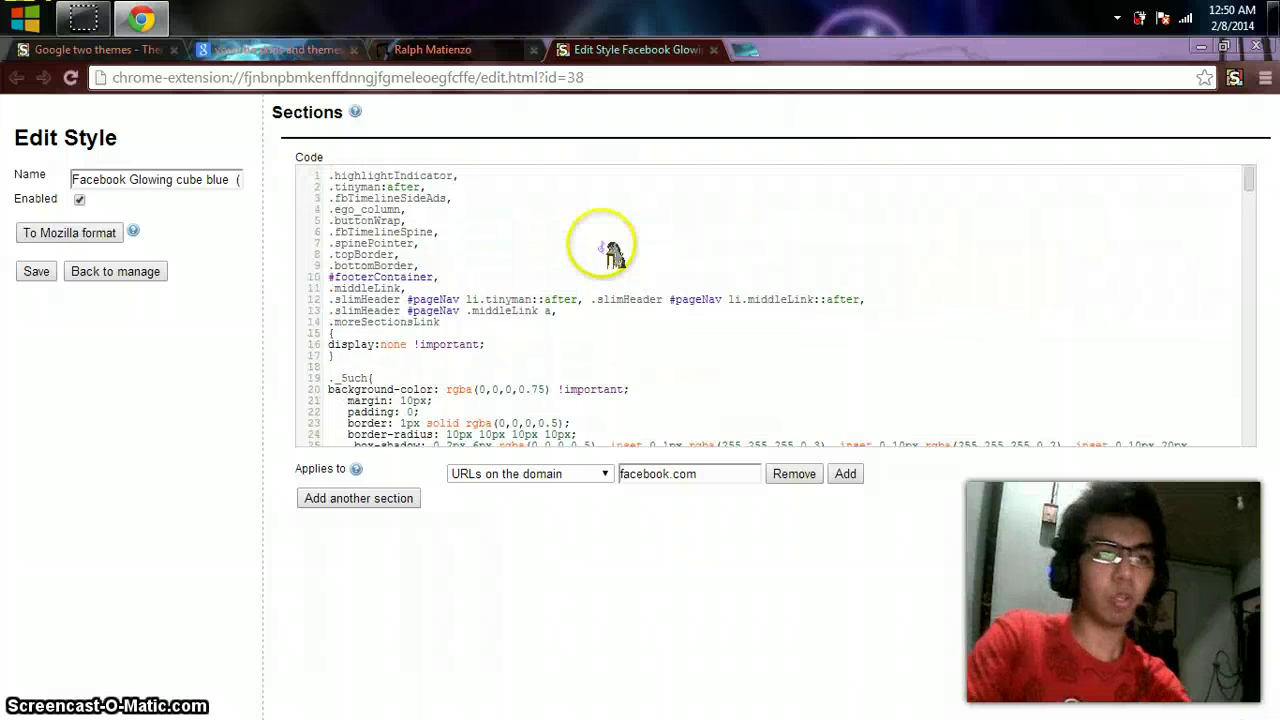
pyautogui.scroll(14, 607, 280)
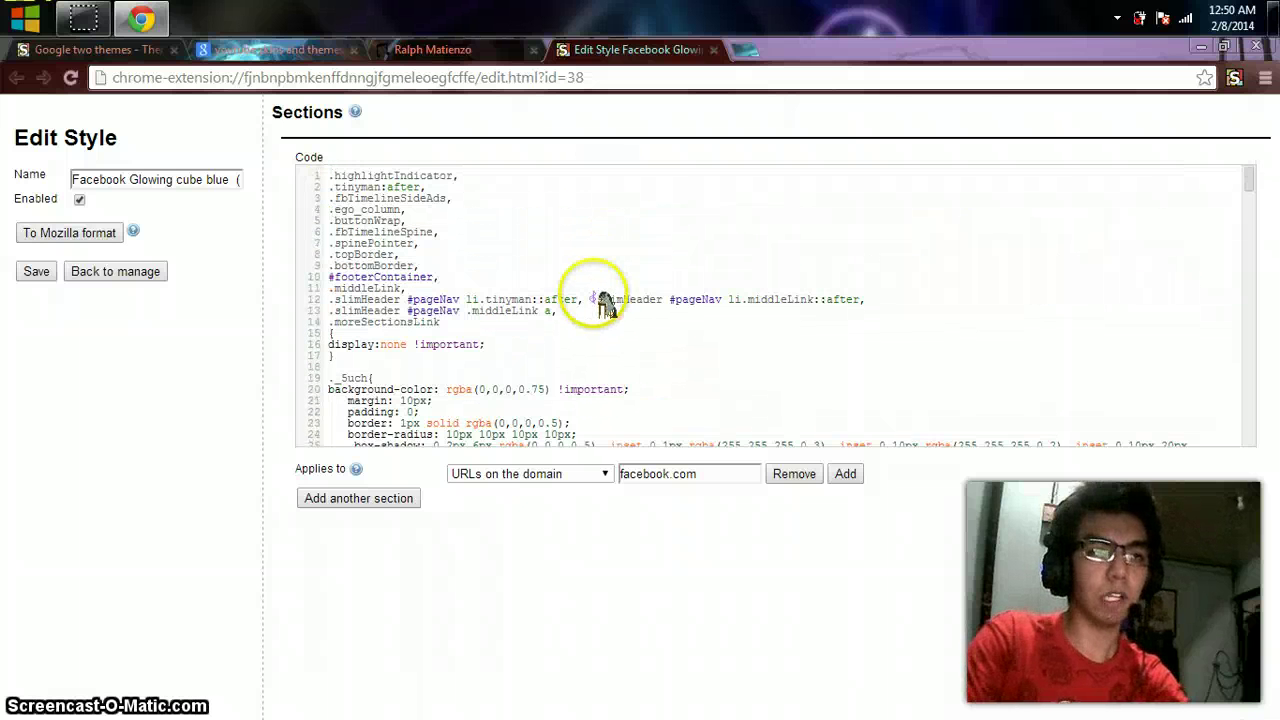
pyautogui.click(713, 49)
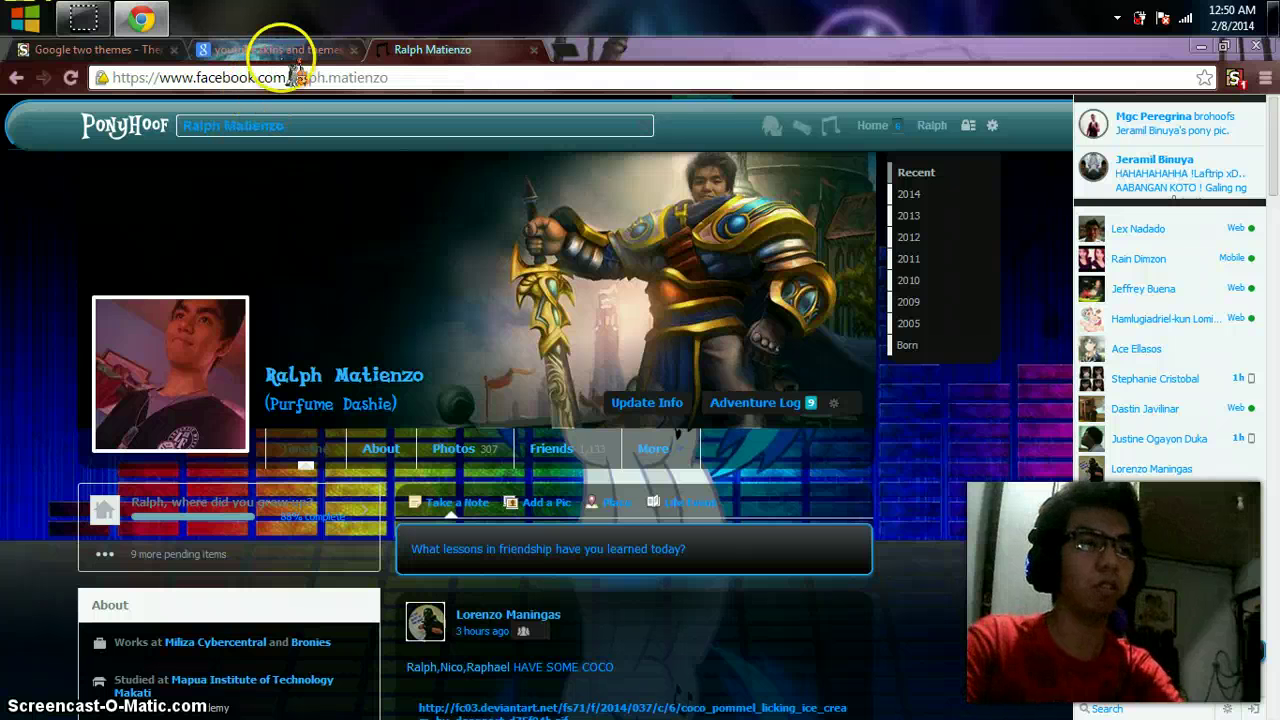
# Step: Close the Facebook profile and Google search results pages, and close the browser to return to the desktop
pyautogui.click(533, 49)
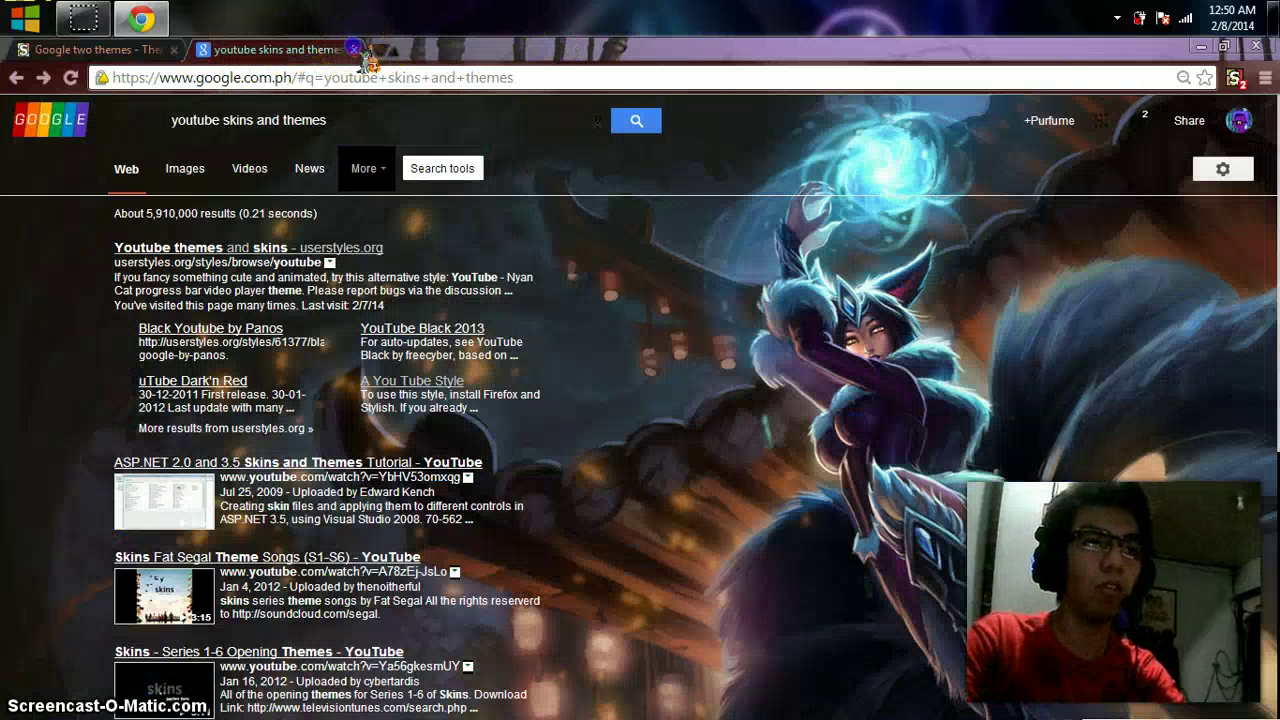
pyautogui.click(352, 49)
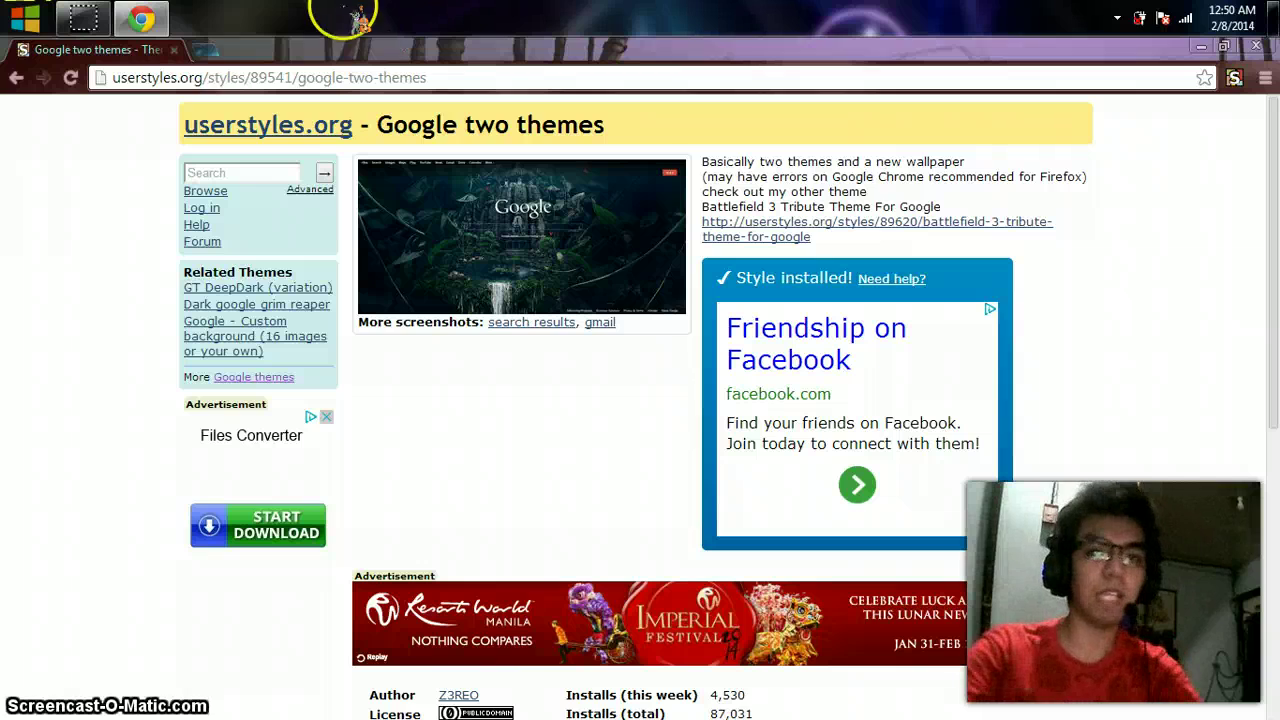
pyautogui.click(1252, 46)
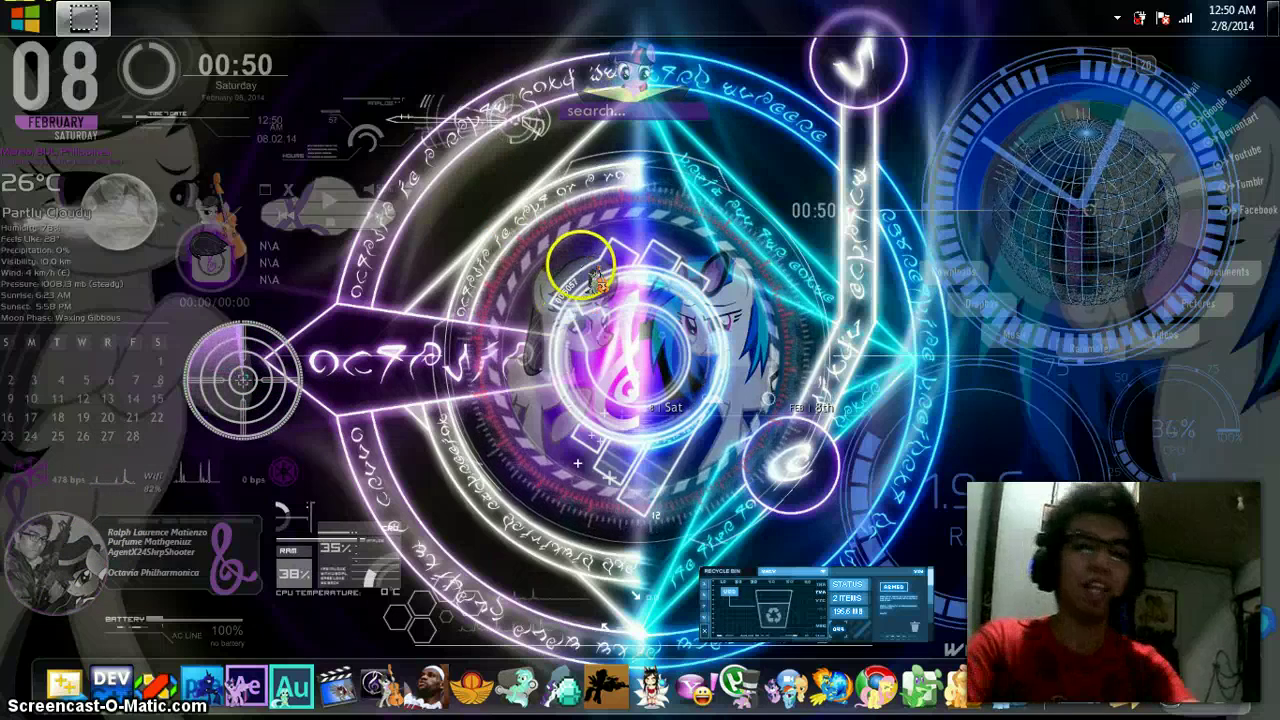
pyautogui.moveTo(100, 16)
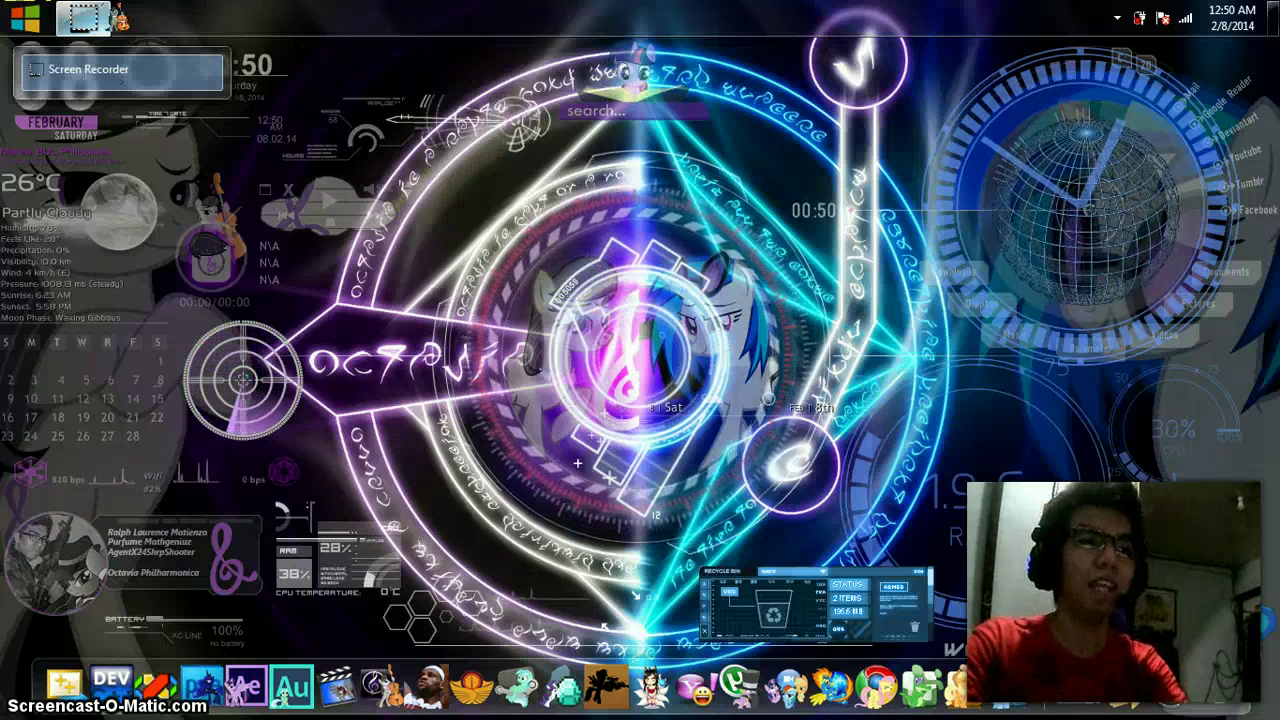